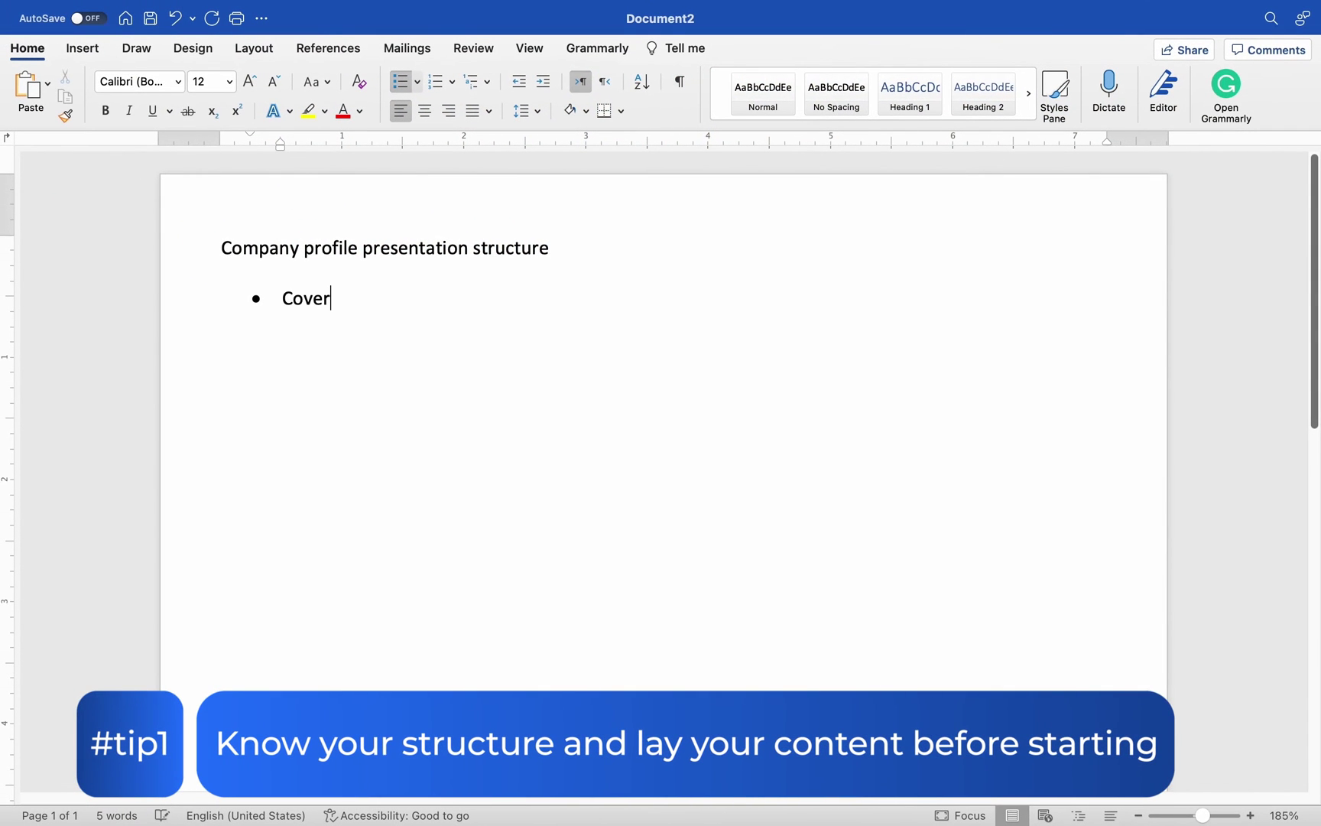
# - Type the Word bullets Cover, About us, Our services, Our prices, Our team, Testimonials
pyautogui.write('About')
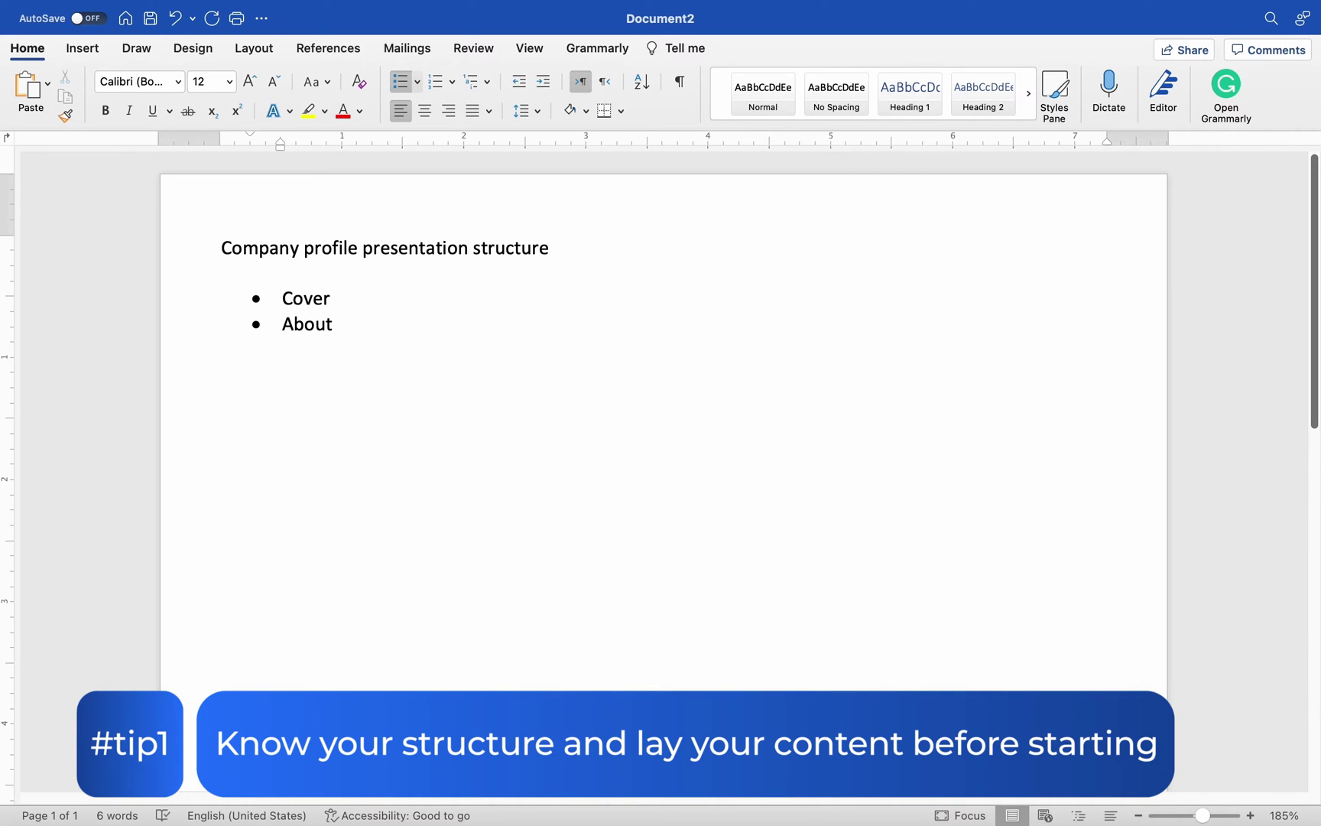
pyautogui.write(' us')
pyautogui.press('Return')
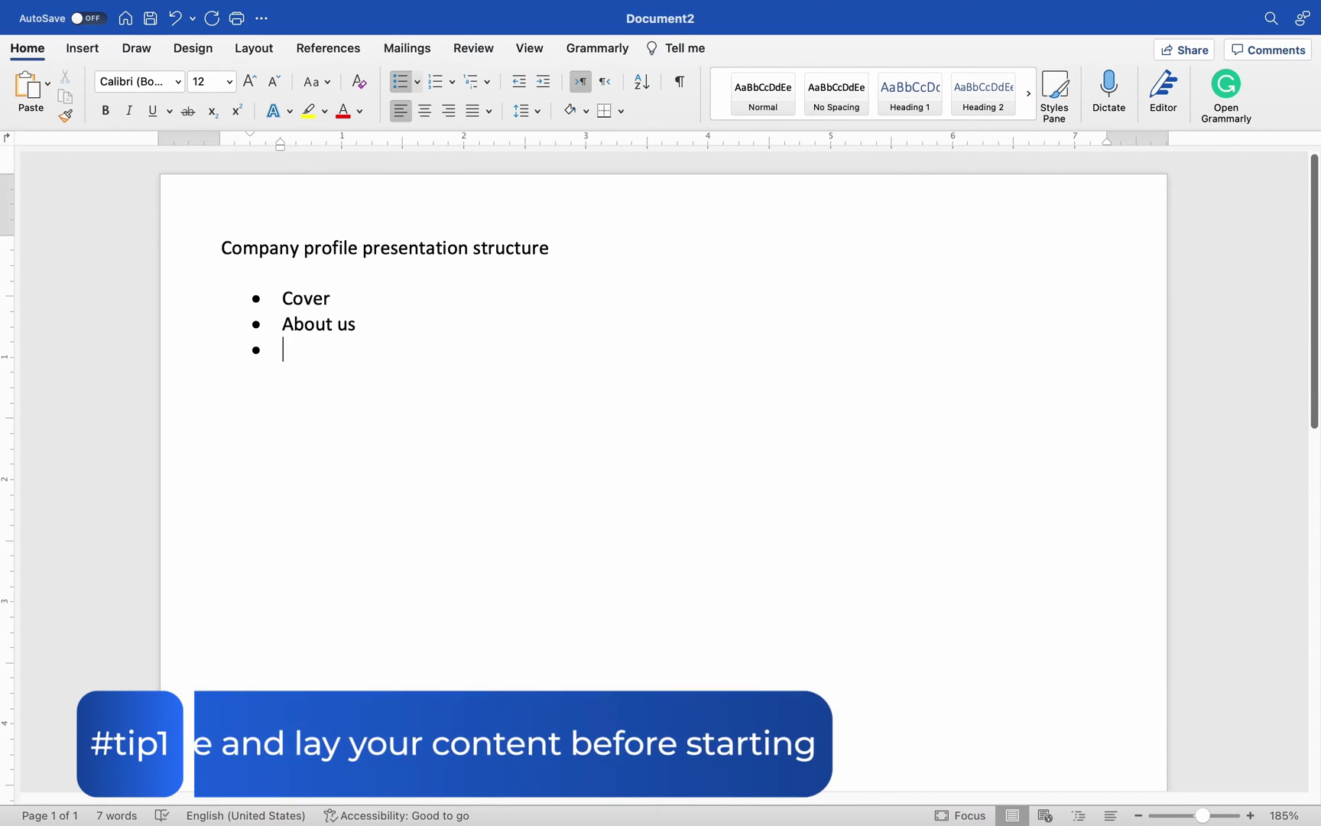
pyautogui.write('Our serv')
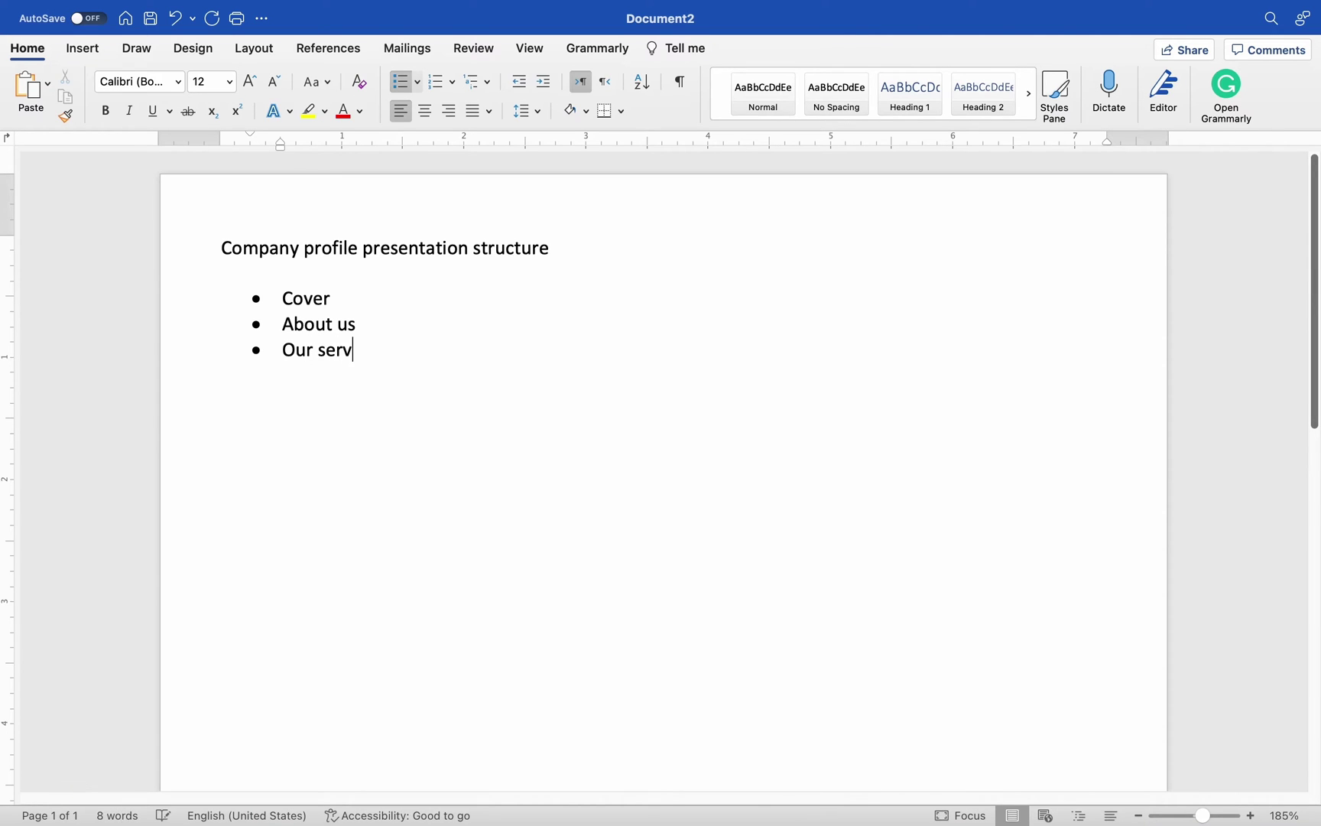
pyautogui.write('ices Ou')
pyautogui.write('r')
pyautogui.write(' pric')
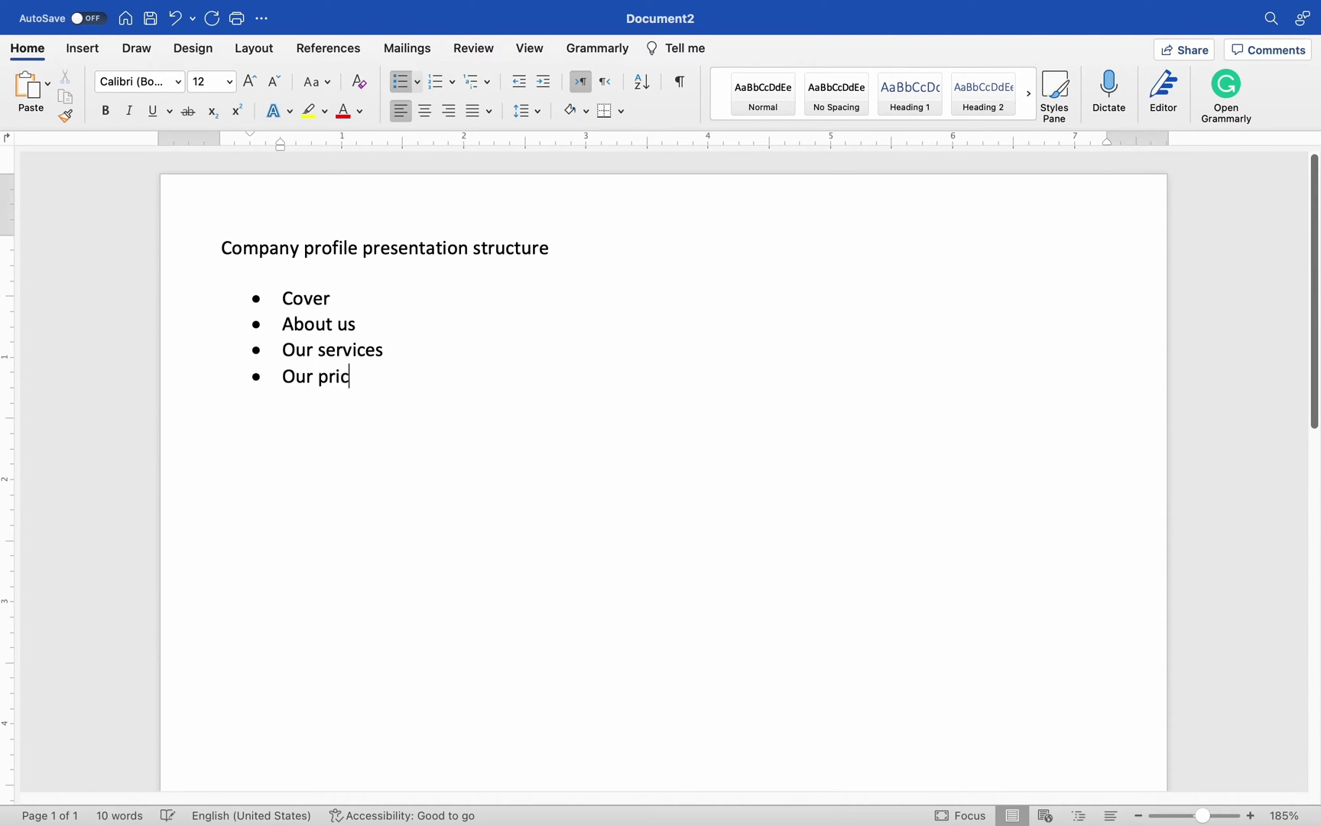
pyautogui.write('es Ou')
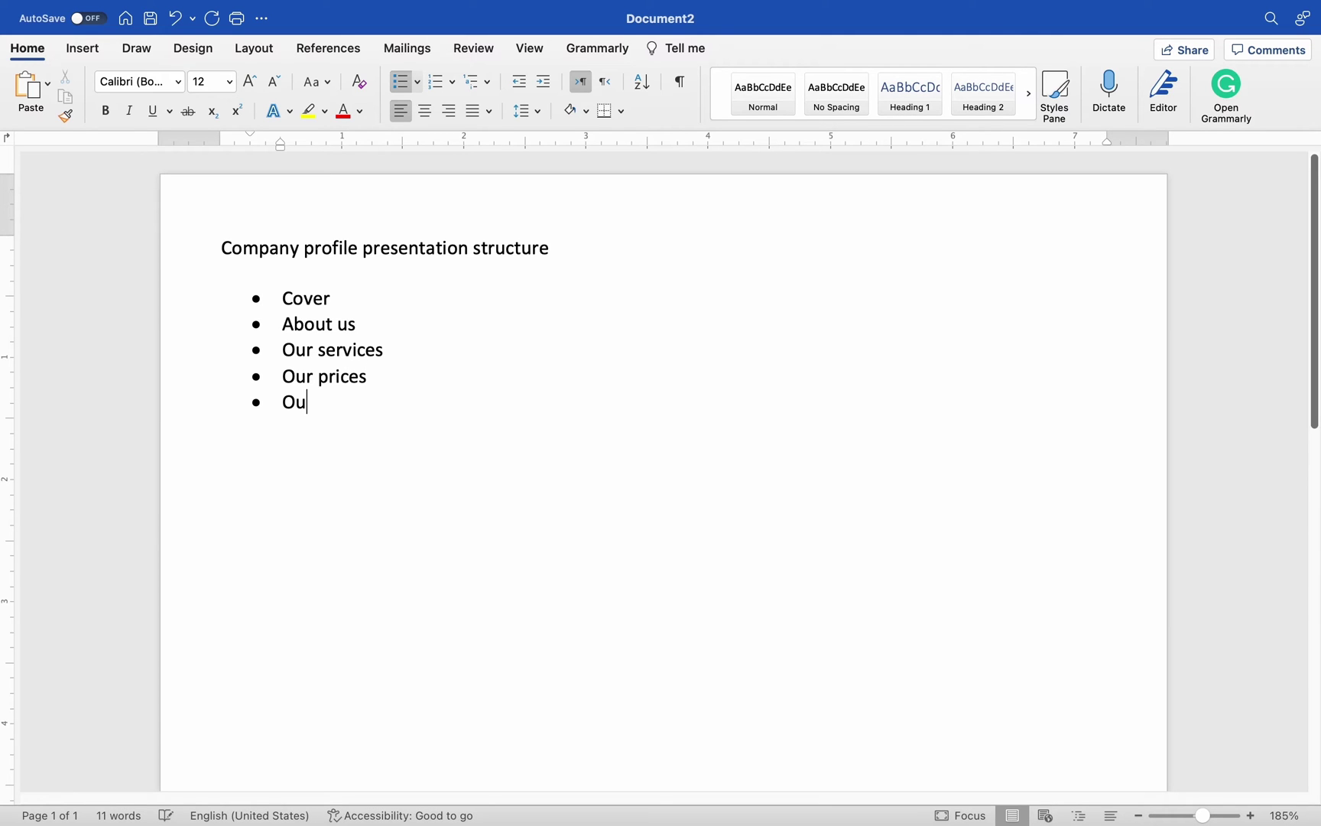
pyautogui.write('r team')
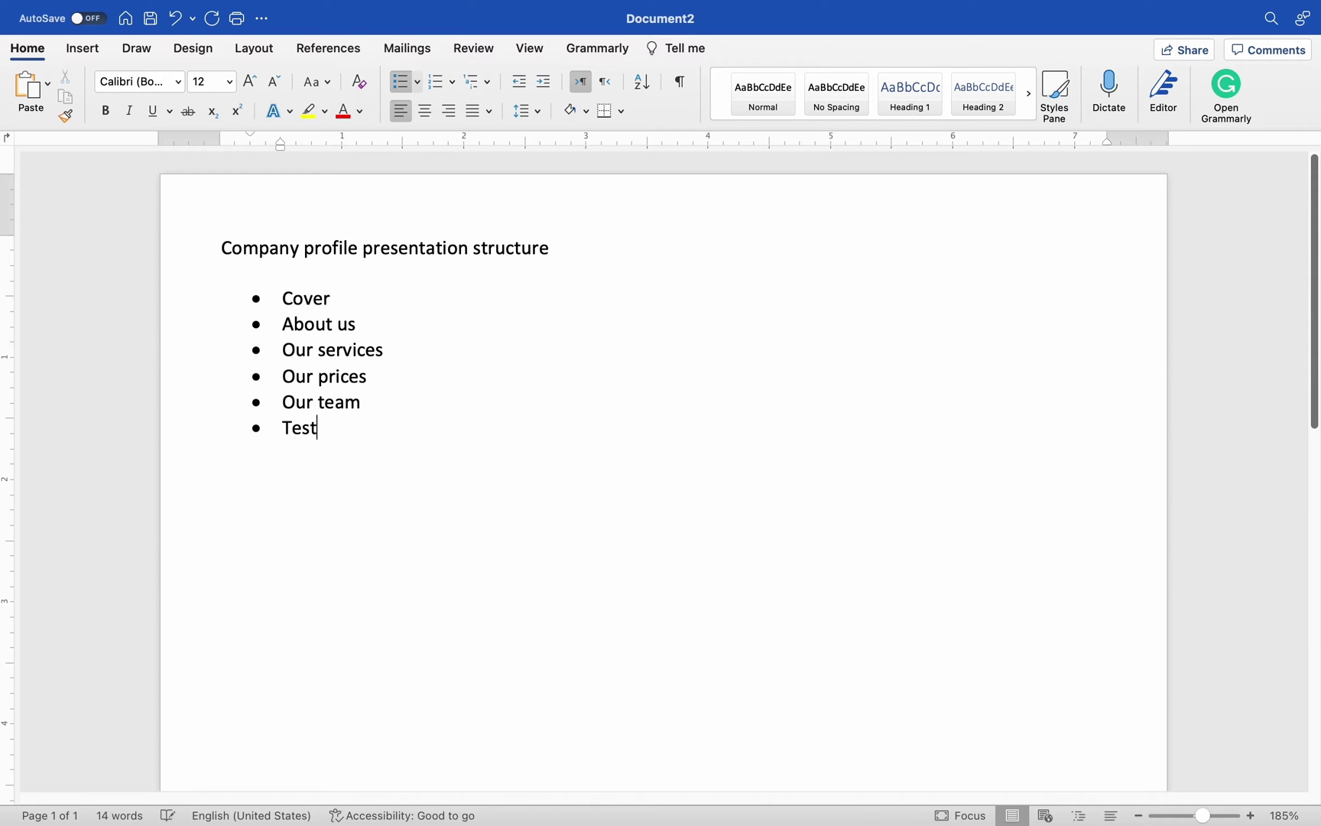
pyautogui.write('im')
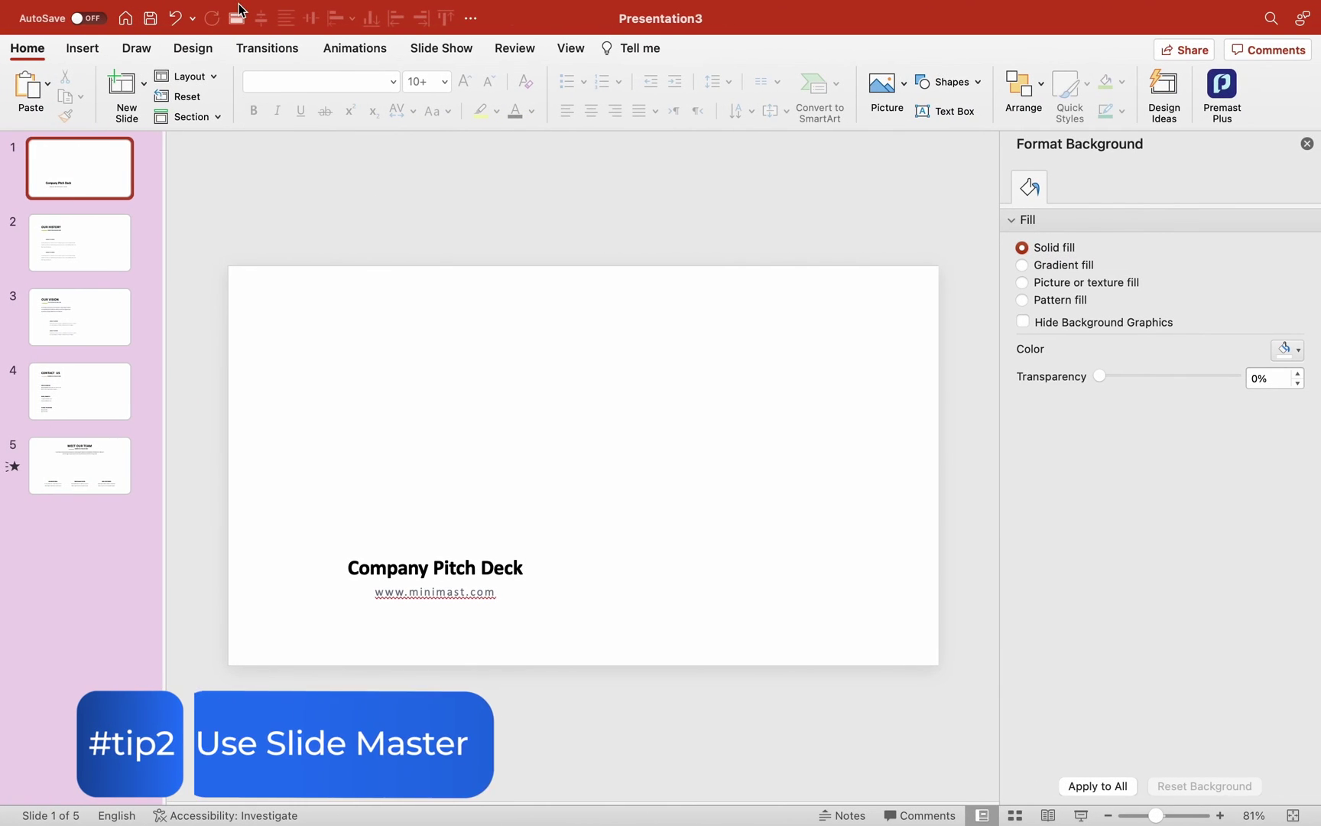
# - In Slide Master, paste the logo group onto the blank layout and add a right-side Picture placeholder
pyautogui.click(238, 22)
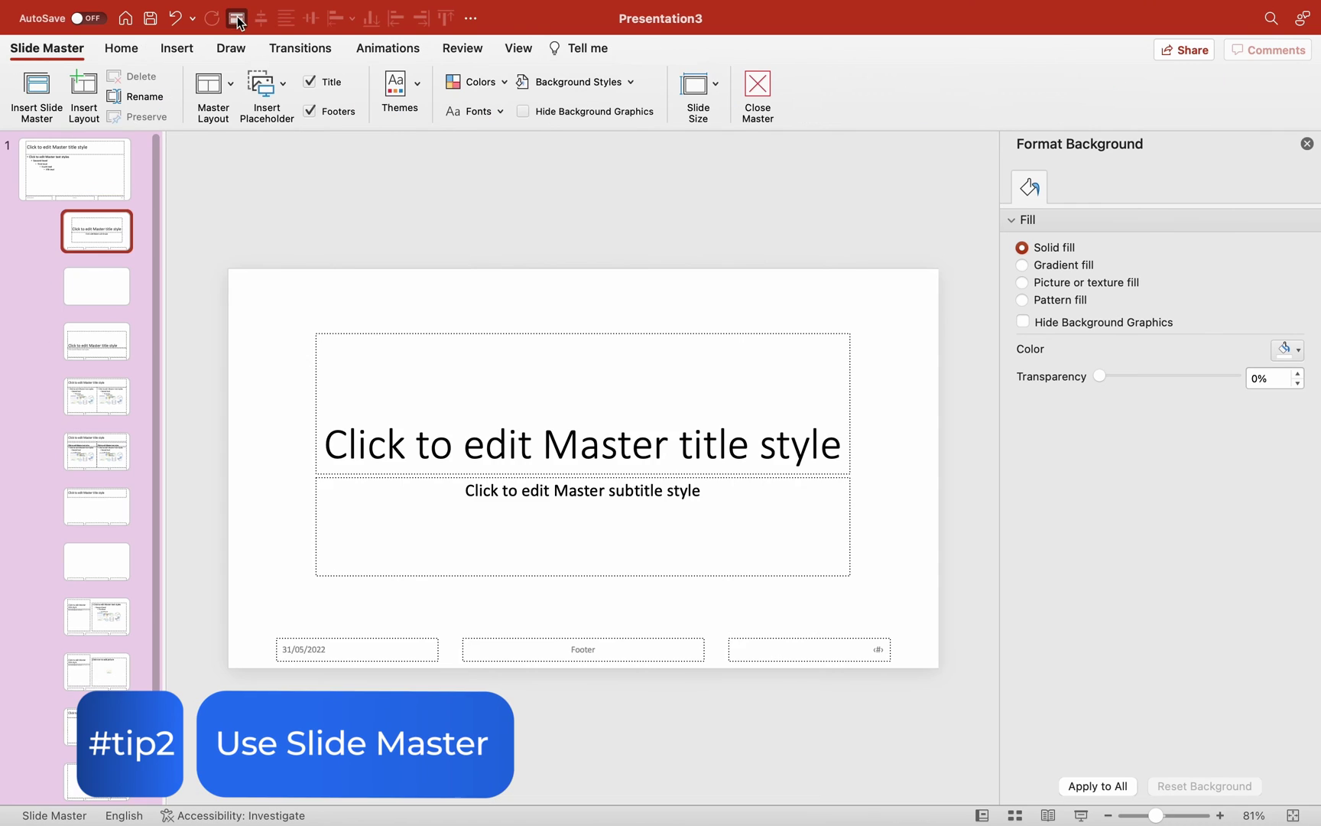
pyautogui.click(122, 286)
pyautogui.press('super+v')
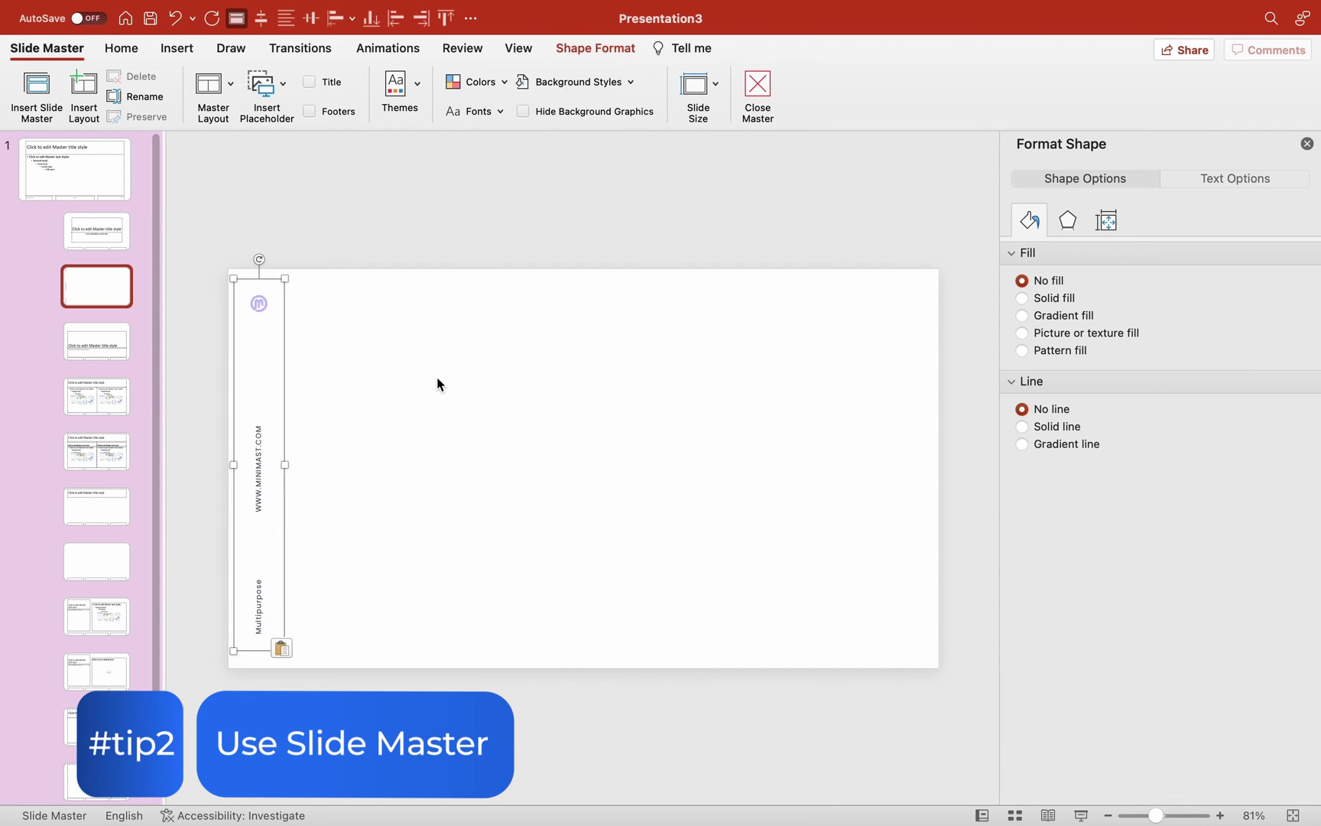
pyautogui.click(386, 303)
pyautogui.click(286, 86)
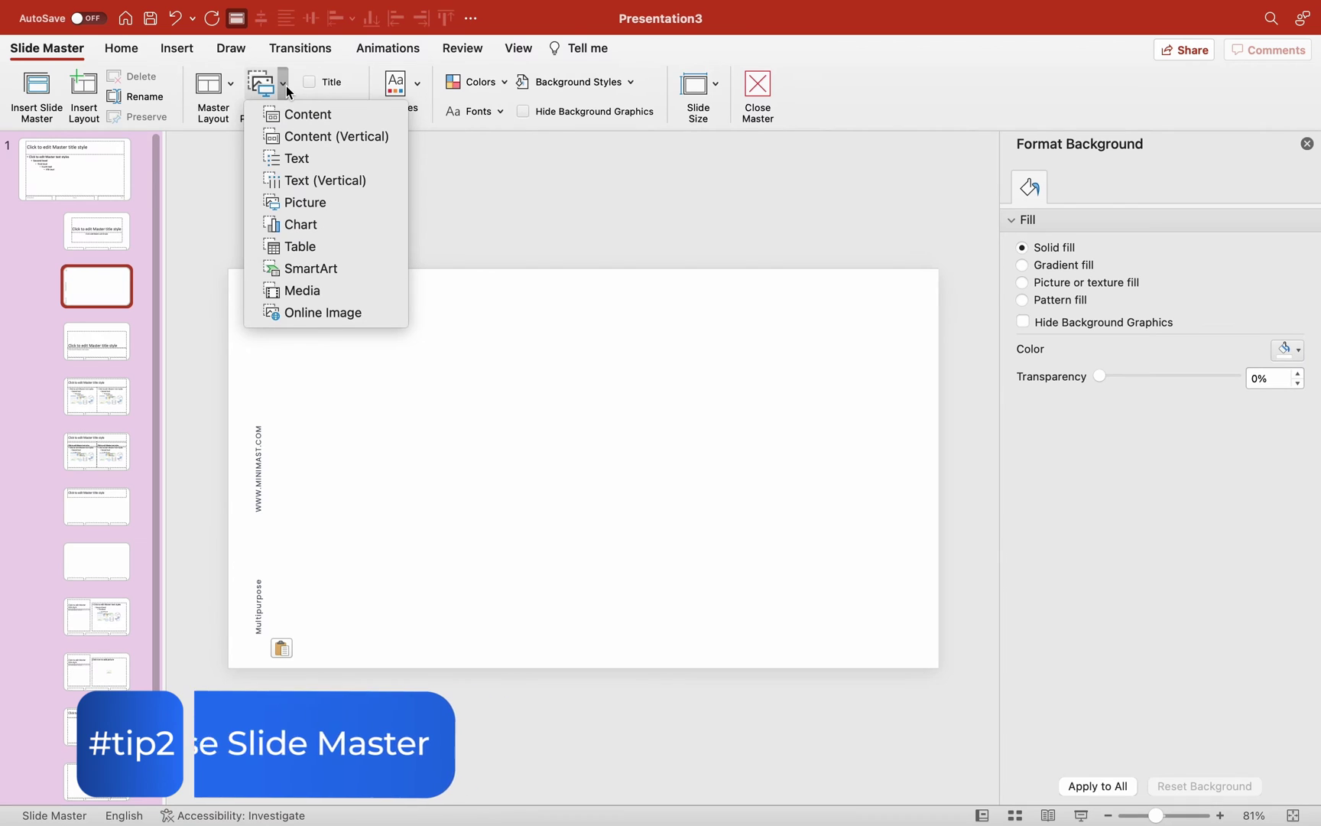
pyautogui.click(326, 203)
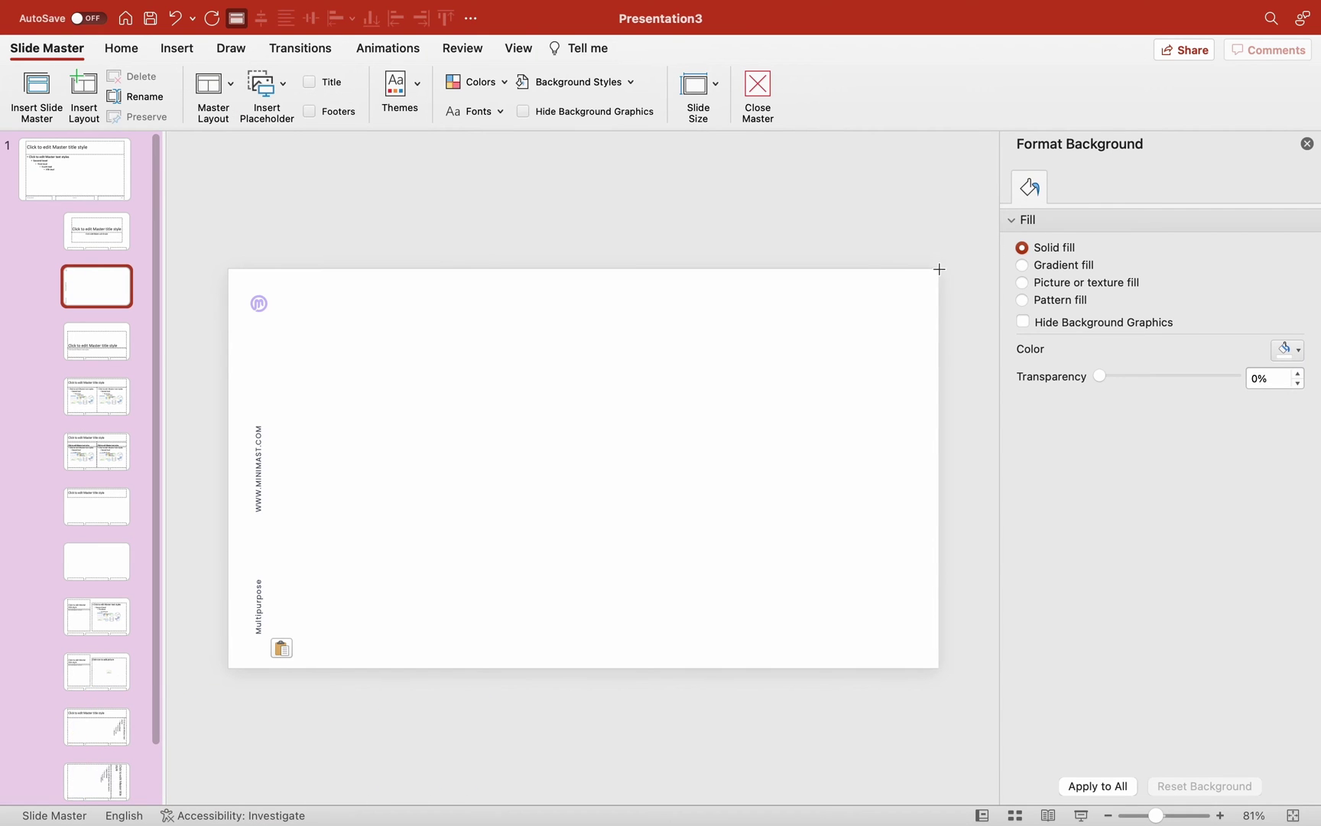
pyautogui.moveTo(939, 269)
pyautogui.mouseDown()
pyautogui.moveTo(858, 472)
pyautogui.moveTo(729, 669)
pyautogui.mouseUp()
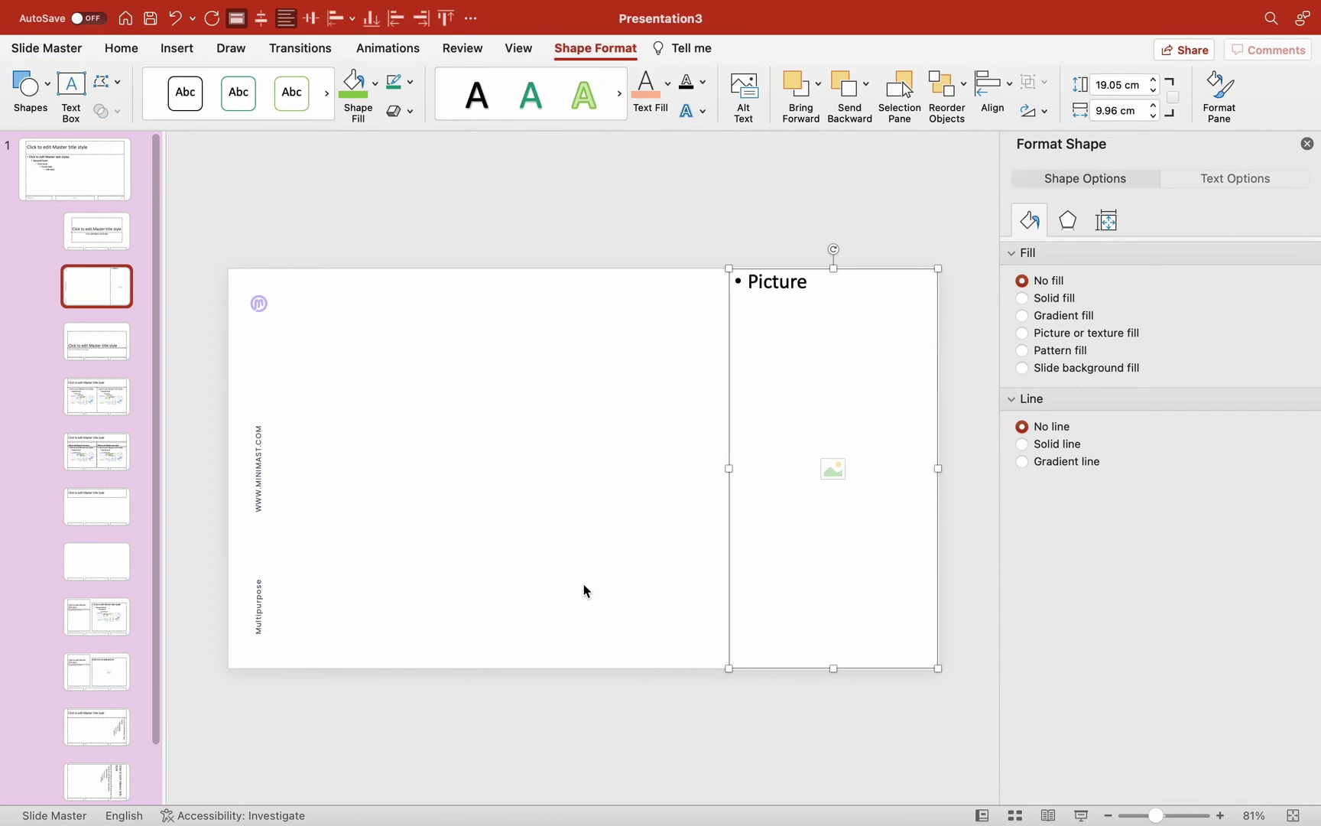
pyautogui.click(585, 591)
# - Duplicate the layout and replace its placeholder with a smaller upper-right picture plus a lower copy
pyautogui.rightClick(95, 284)
pyautogui.click(153, 424)
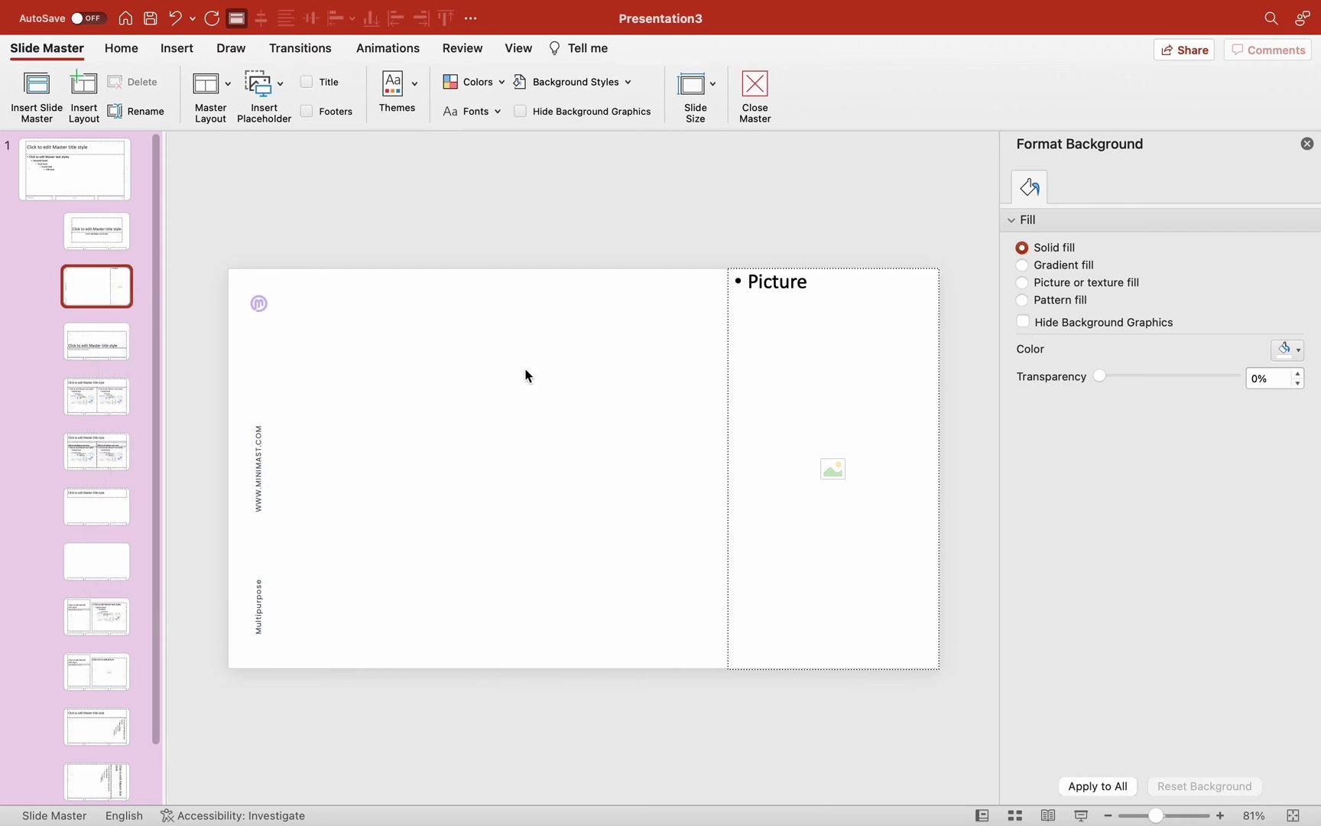
pyautogui.click(730, 304)
pyautogui.press('Delete')
pyautogui.click(282, 84)
pyautogui.click(301, 205)
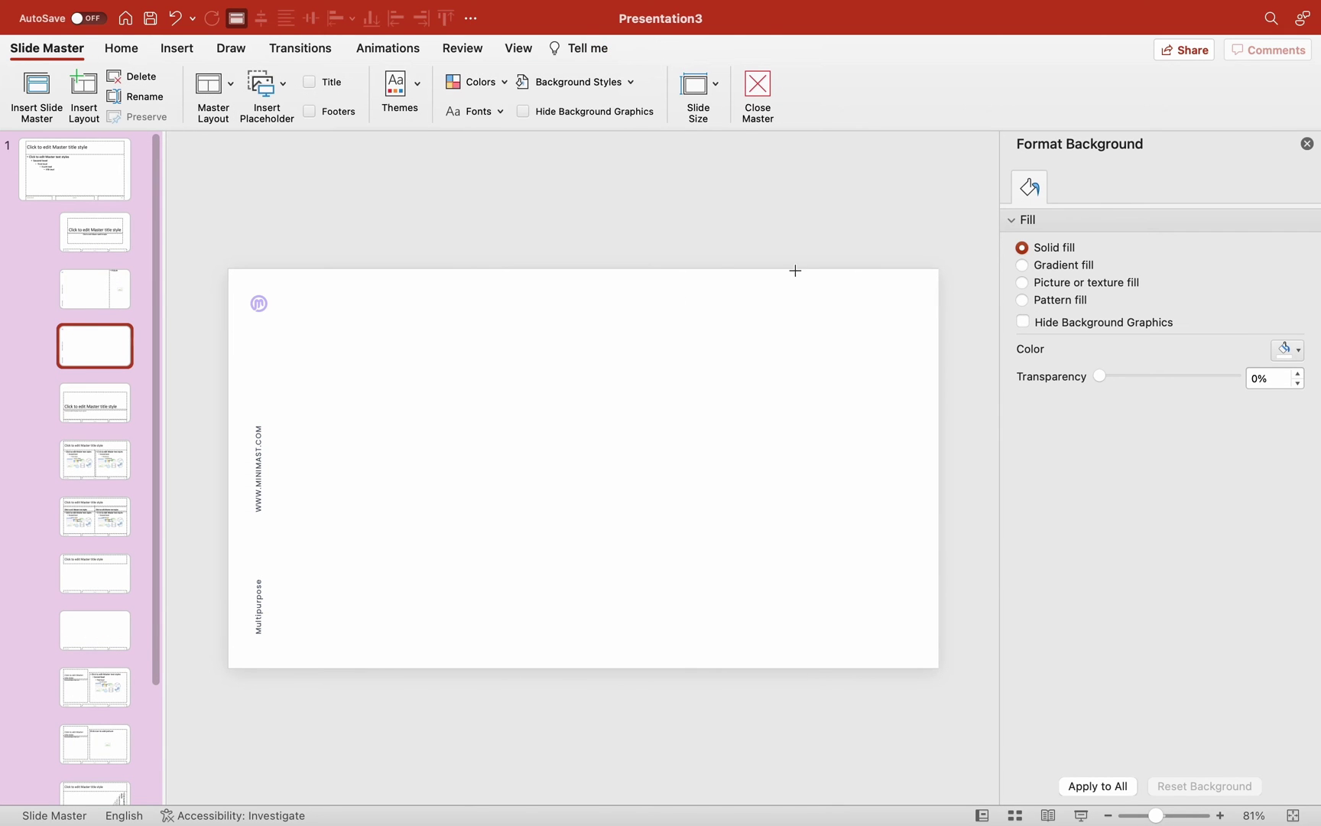
pyautogui.moveTo(796, 271)
pyautogui.mouseDown()
pyautogui.moveTo(867, 492)
pyautogui.moveTo(920, 528)
pyautogui.moveTo(921, 549)
pyautogui.mouseUp()
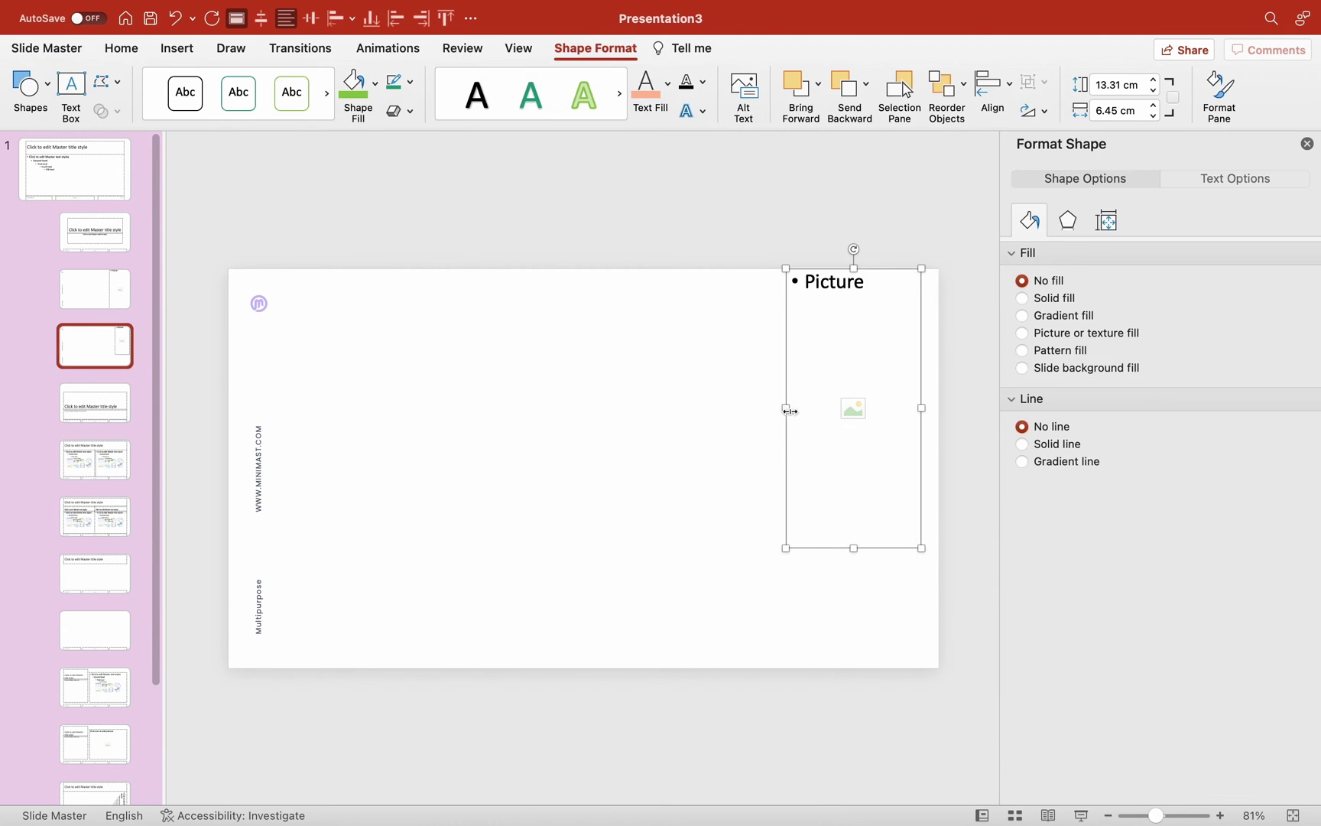
pyautogui.moveTo(783, 357); pyautogui.dragTo(604, 472)
# - Duplicate that layout again for another picture-placeholder variant
pyautogui.click(92, 342)
pyautogui.rightClick(92, 343)
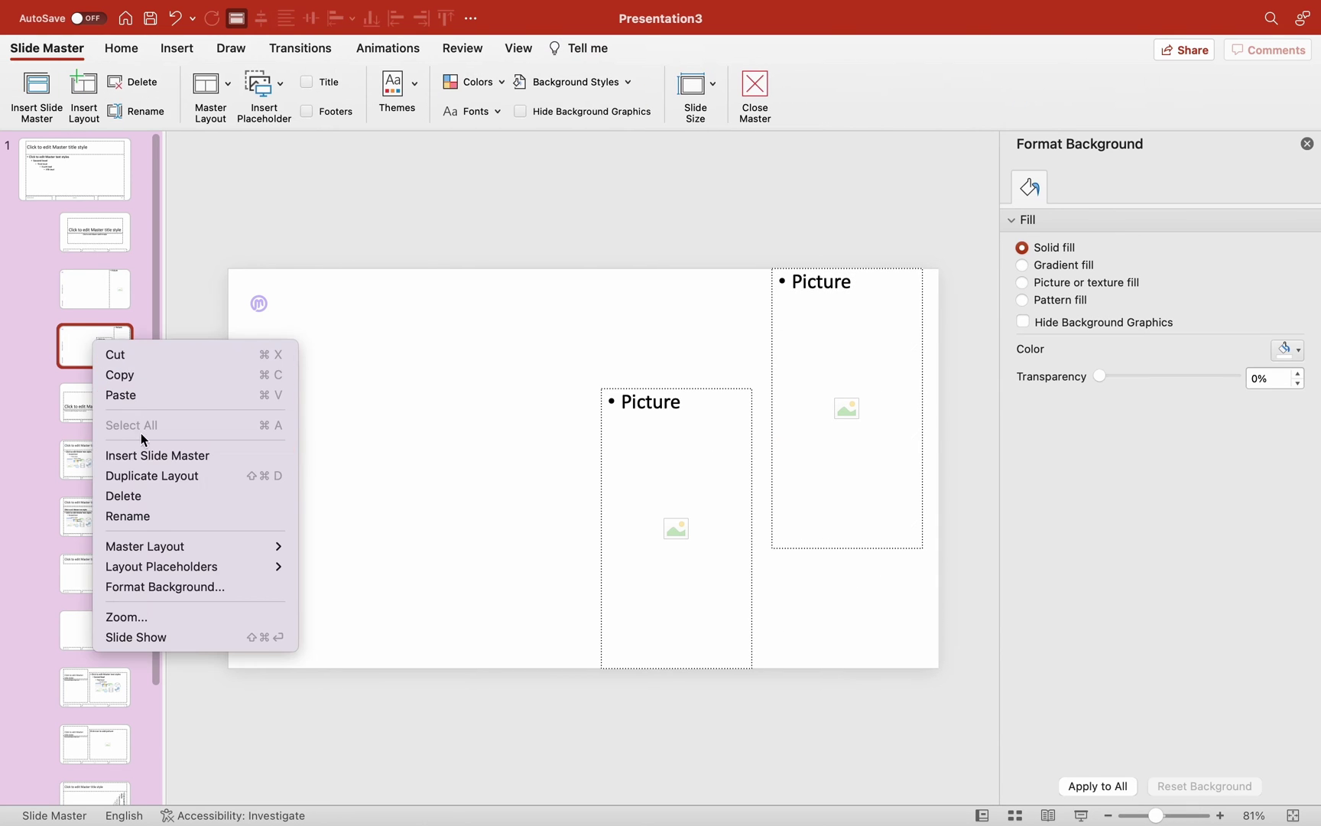
pyautogui.click(148, 474)
pyautogui.click(643, 390)
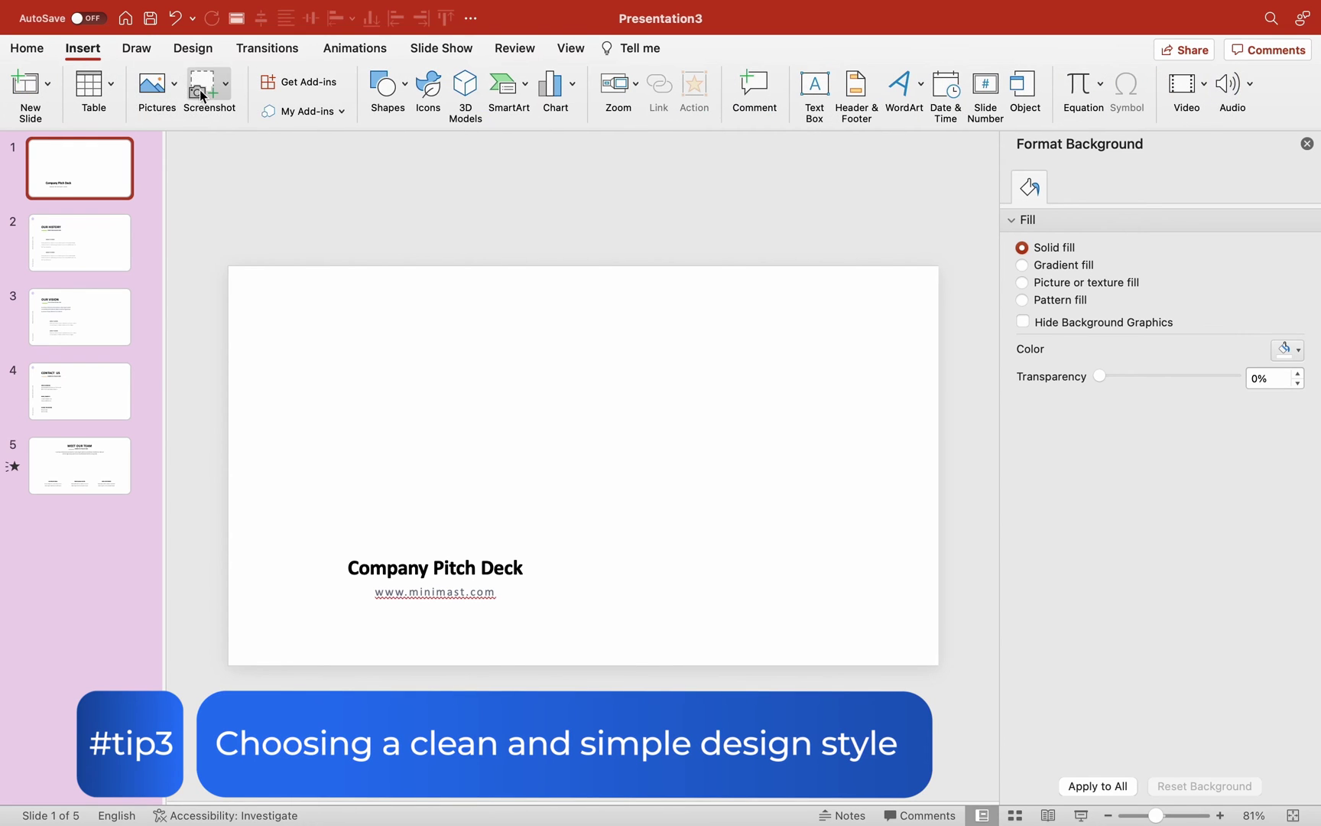
# - Insert minimast logo.png on the cover and move it above the Company Pitch Deck title
pyautogui.click(176, 86)
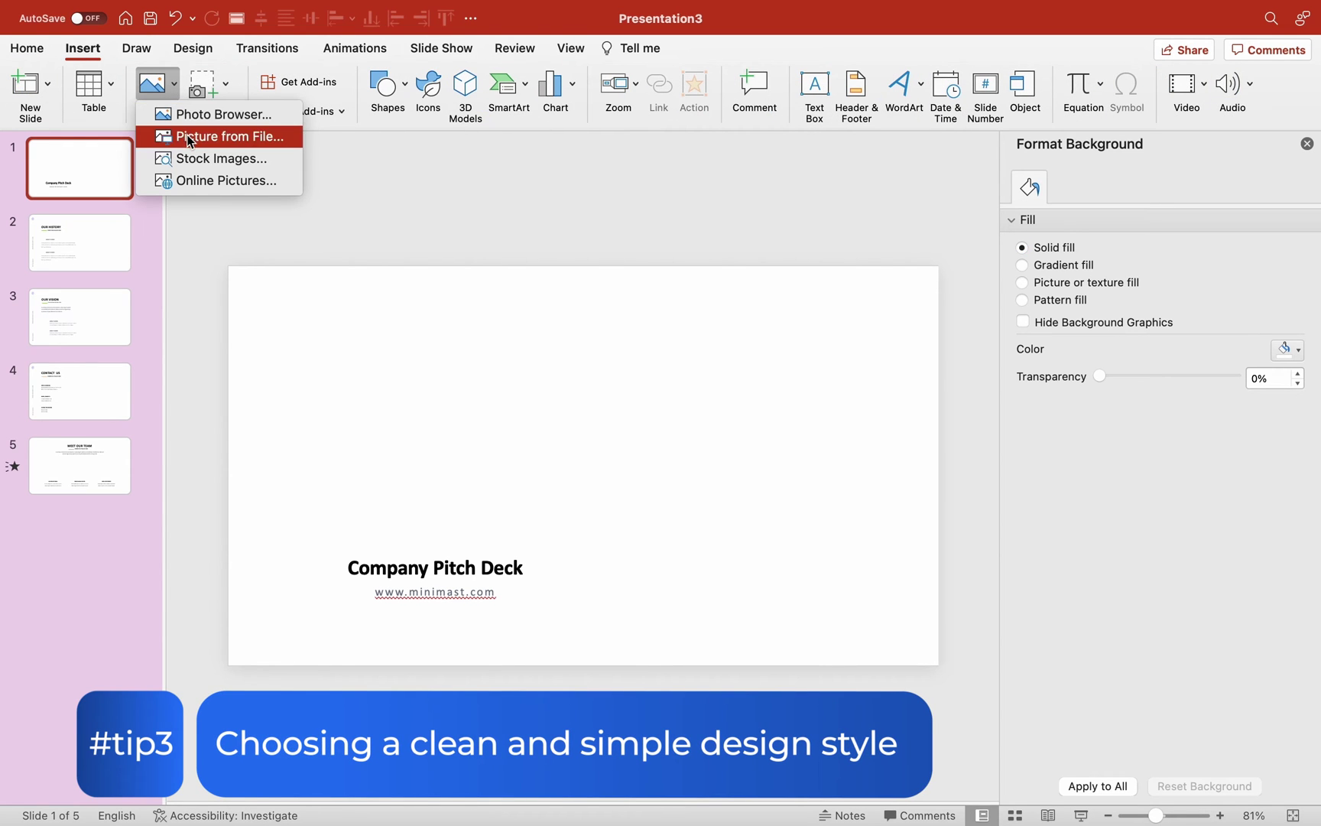
pyautogui.click(183, 136)
pyautogui.click(945, 241)
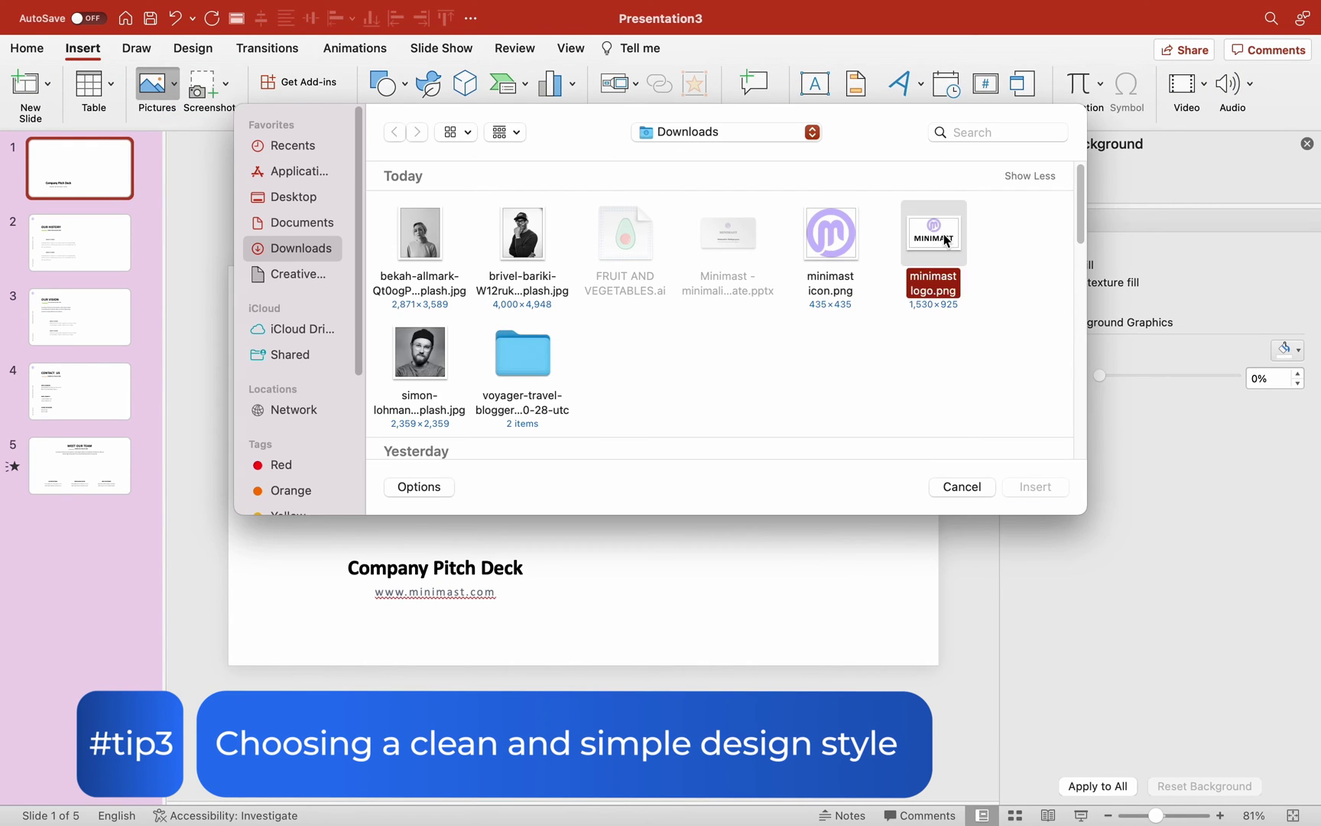
pyautogui.click(1025, 487)
pyautogui.moveTo(636, 464); pyautogui.dragTo(464, 400)
pyautogui.click(239, 206)
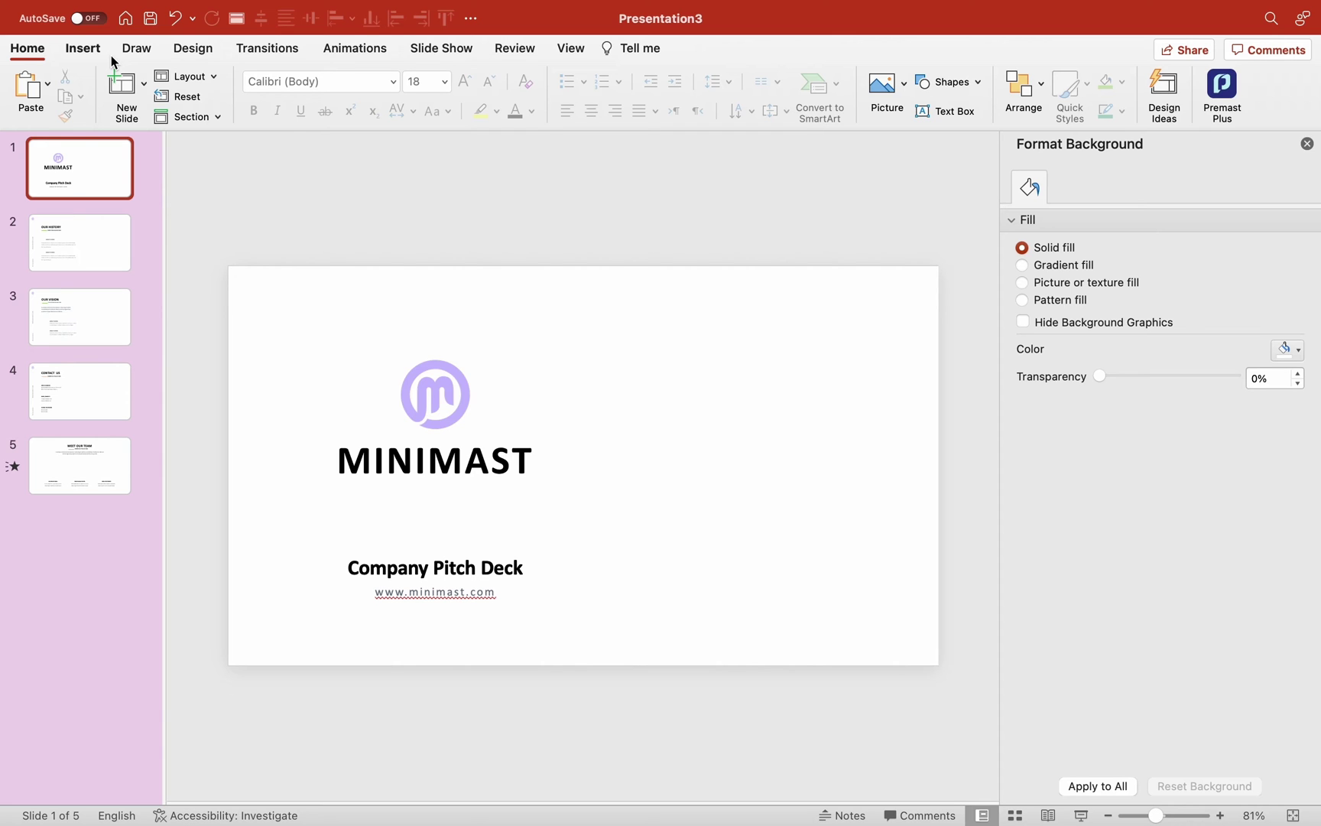
# - Draw a thin straight line under the MINIMAST logo on the cover slide
pyautogui.click(110, 55)
pyautogui.click(388, 87)
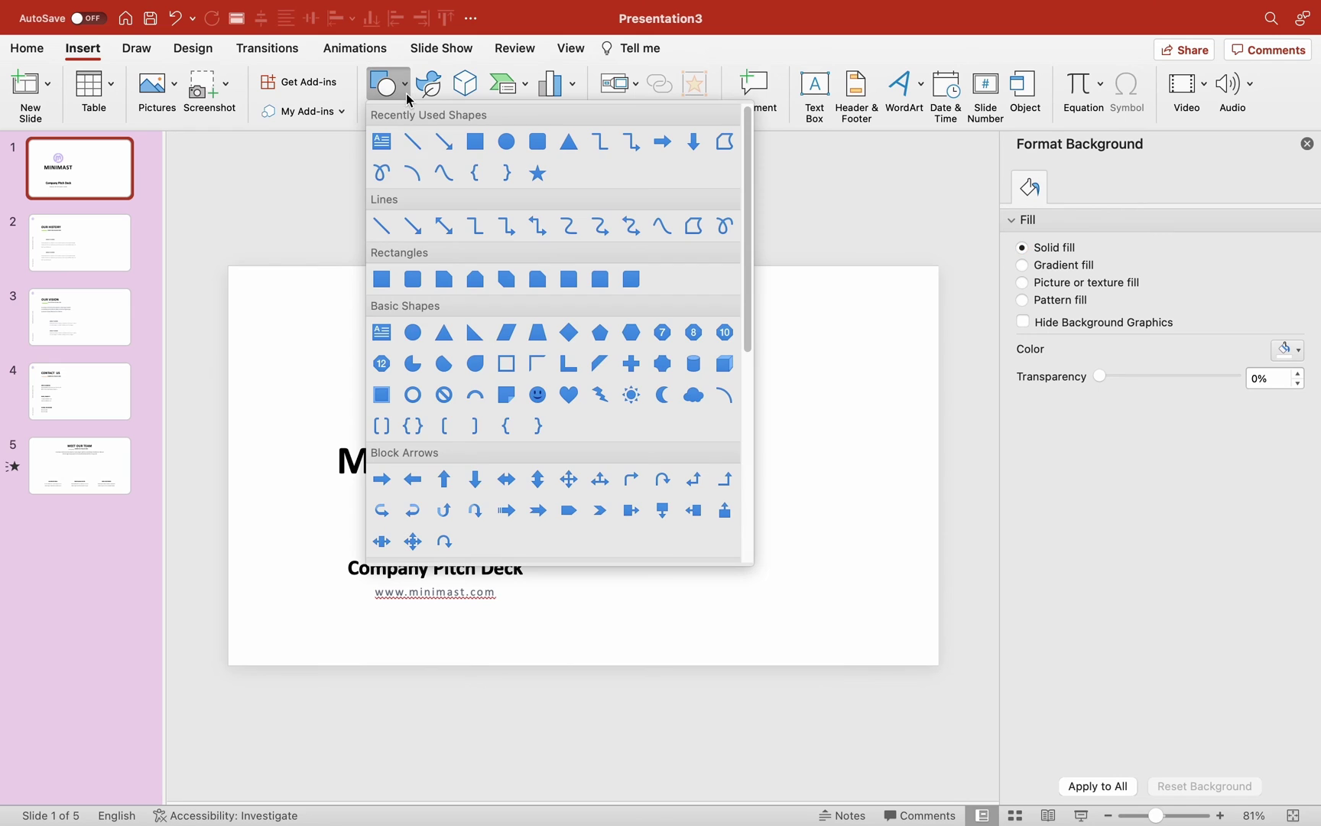
pyautogui.click(413, 141)
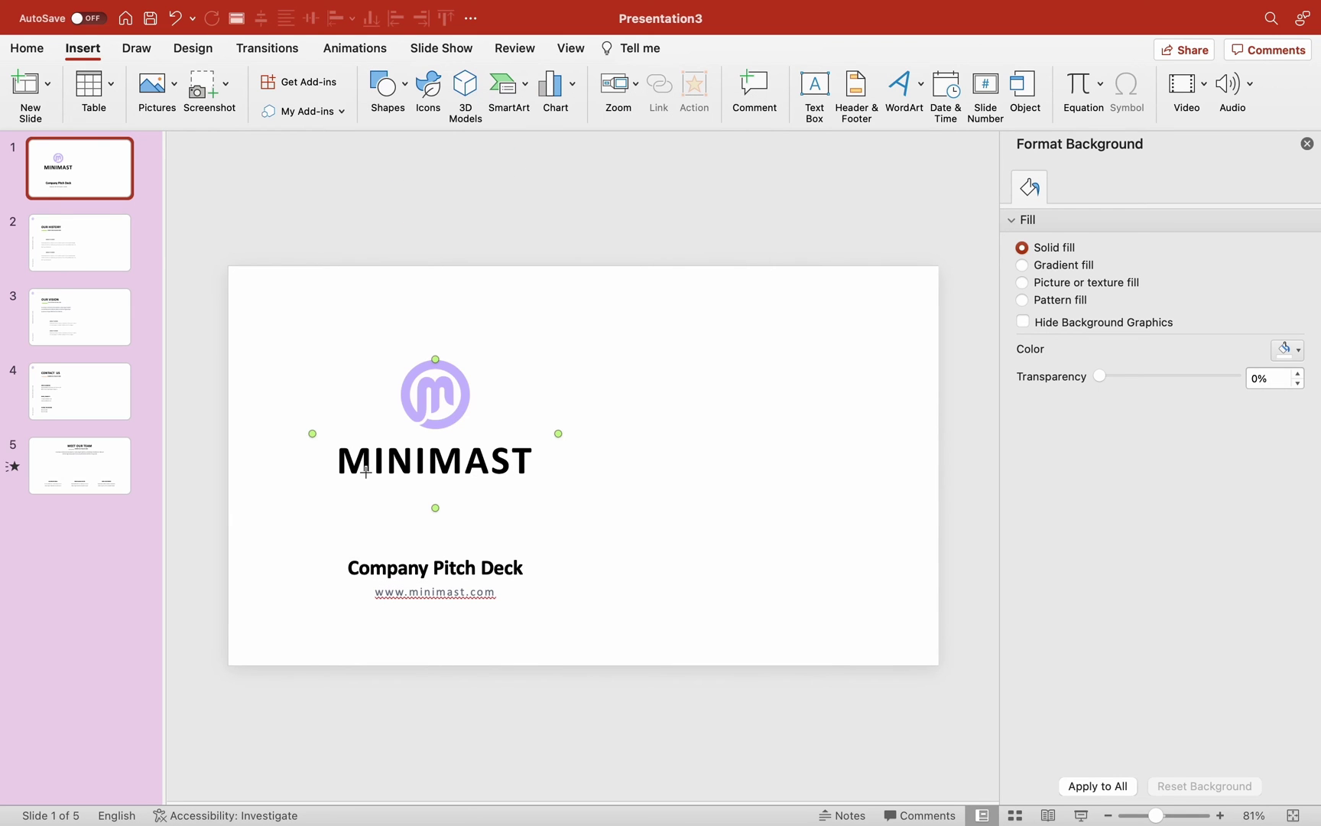
pyautogui.moveTo(330, 498); pyautogui.dragTo(535, 501)
pyautogui.click(662, 522)
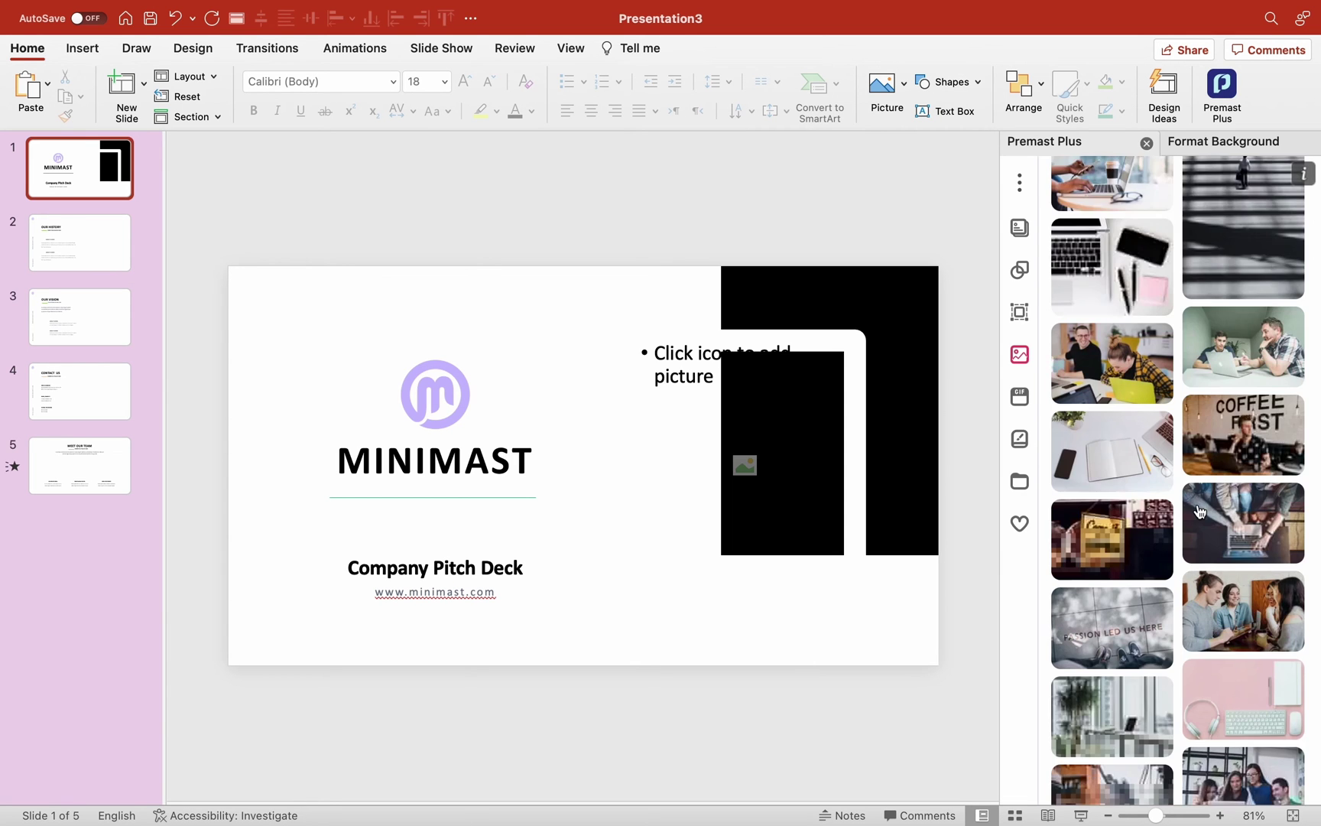
pyautogui.scroll(-10, 1160, 533)
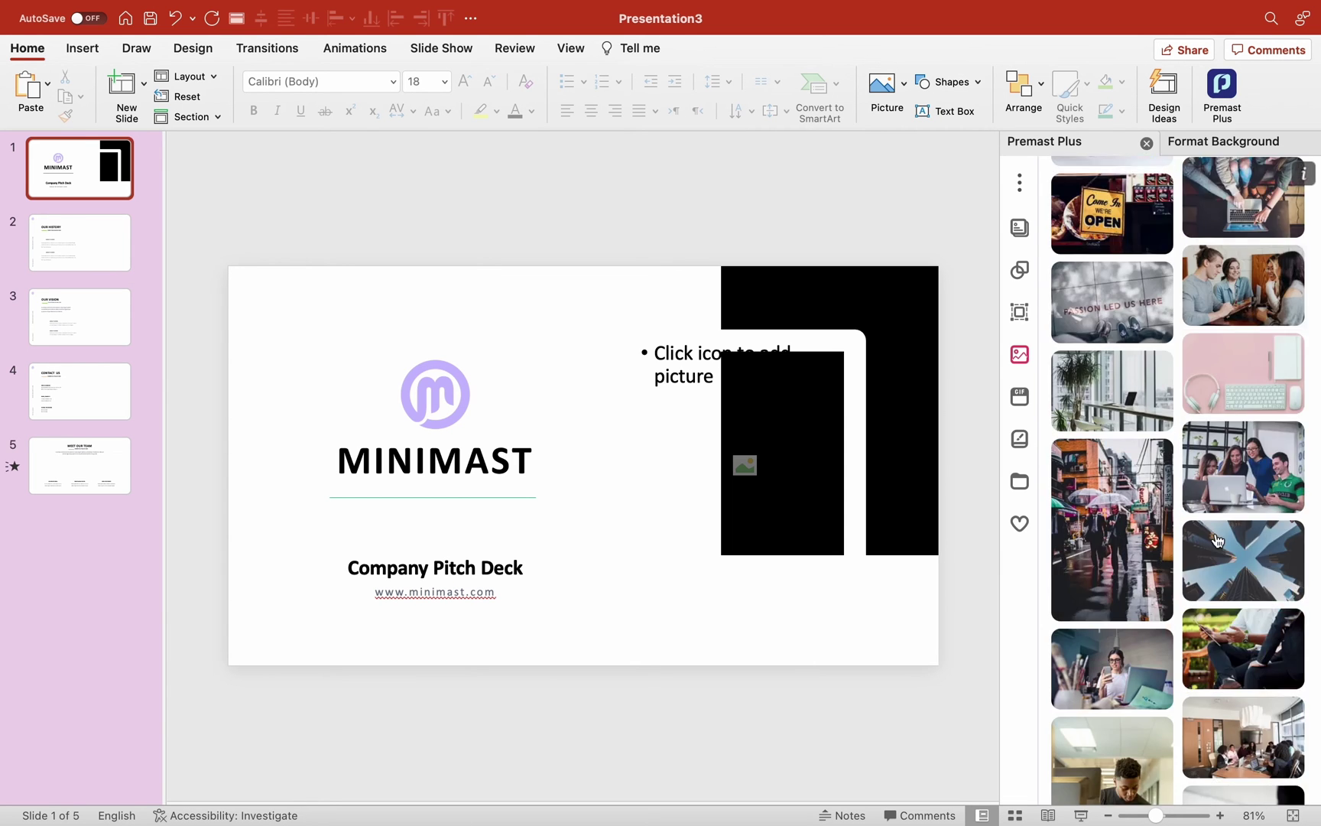
# - Fill the title slide with the plant-and-laptop photo and slide 2 with the keyboard photo
pyautogui.click(1113, 396)
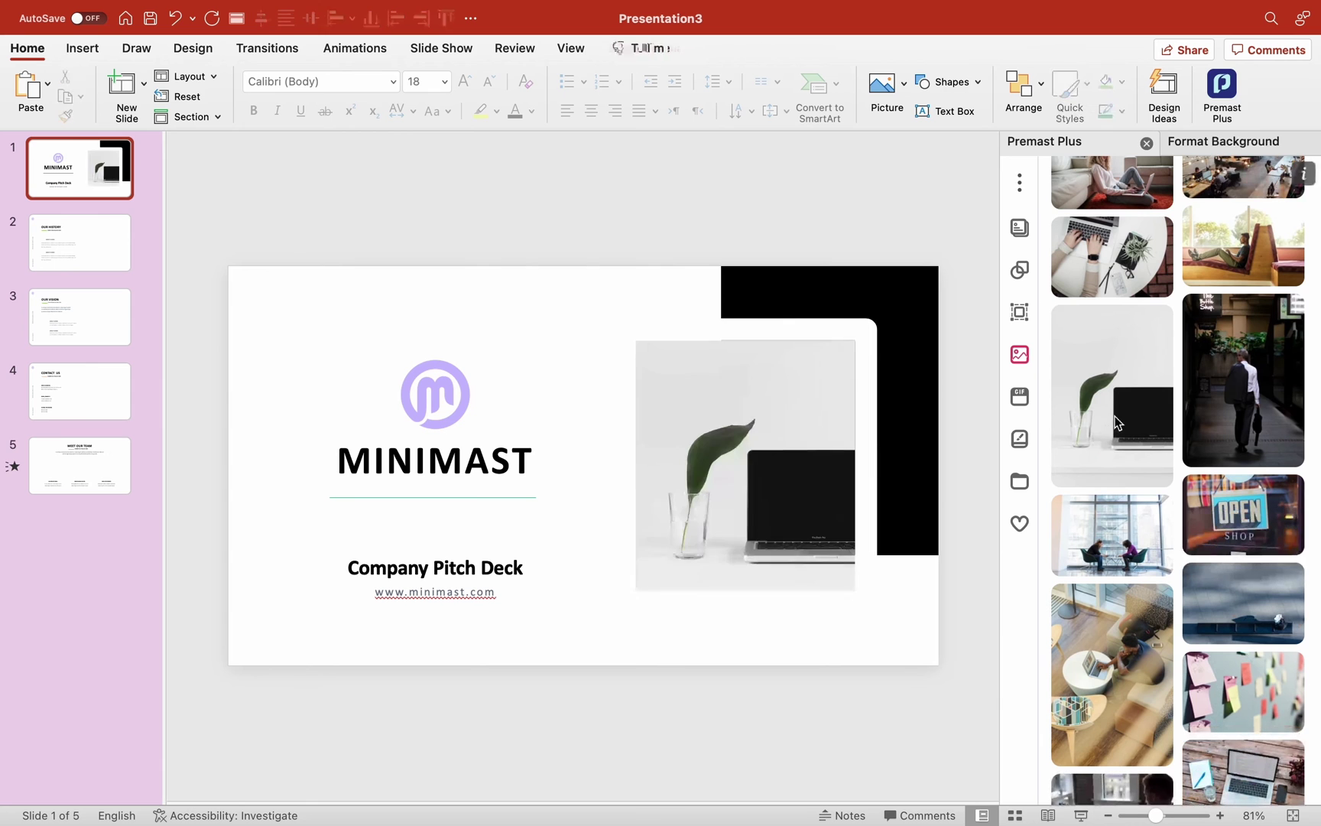
pyautogui.click(86, 253)
pyautogui.click(847, 466)
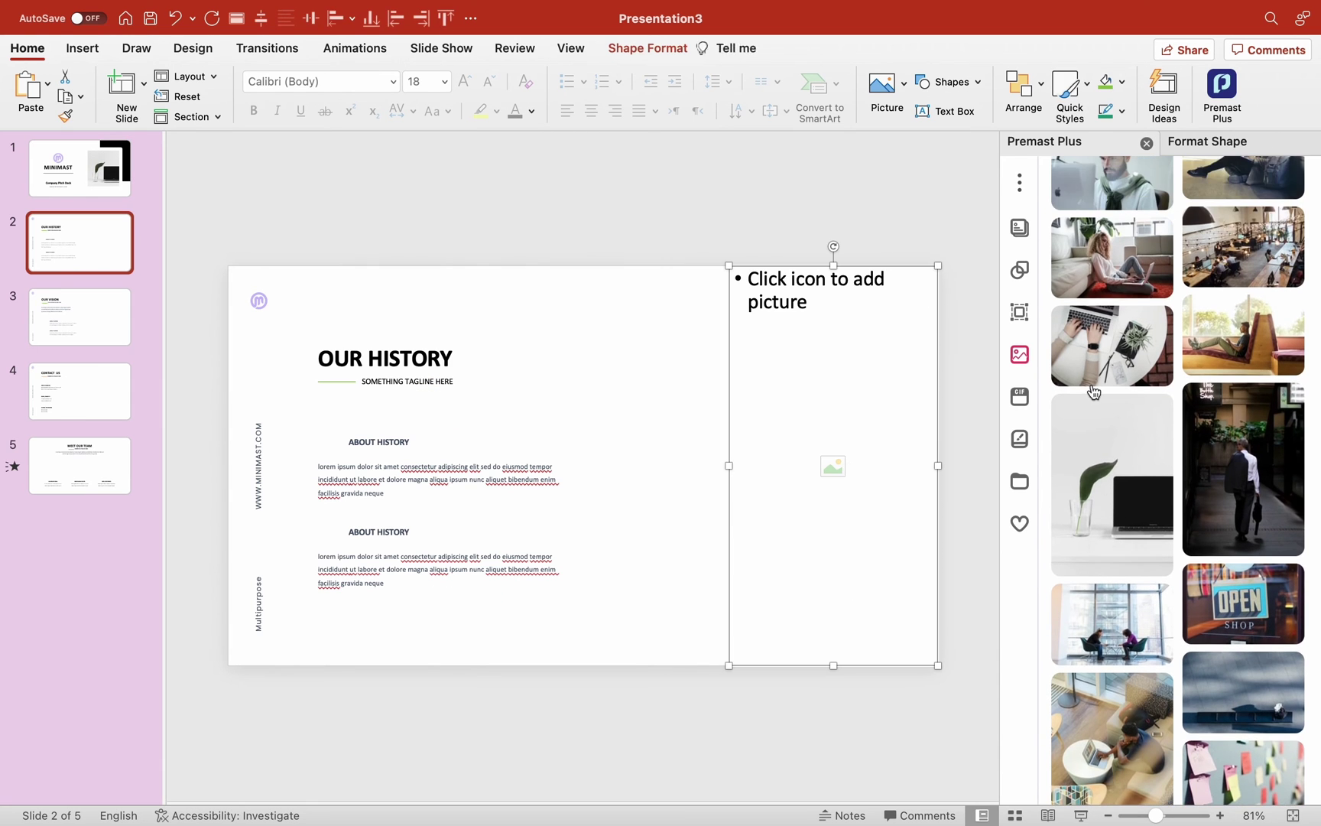
pyautogui.click(1113, 436)
# - Fill slide 3 with the pink desk and woman-at-laptop photos, then reposition the pink photo's crop
pyautogui.click(131, 330)
pyautogui.scroll(-15, 1129, 495)
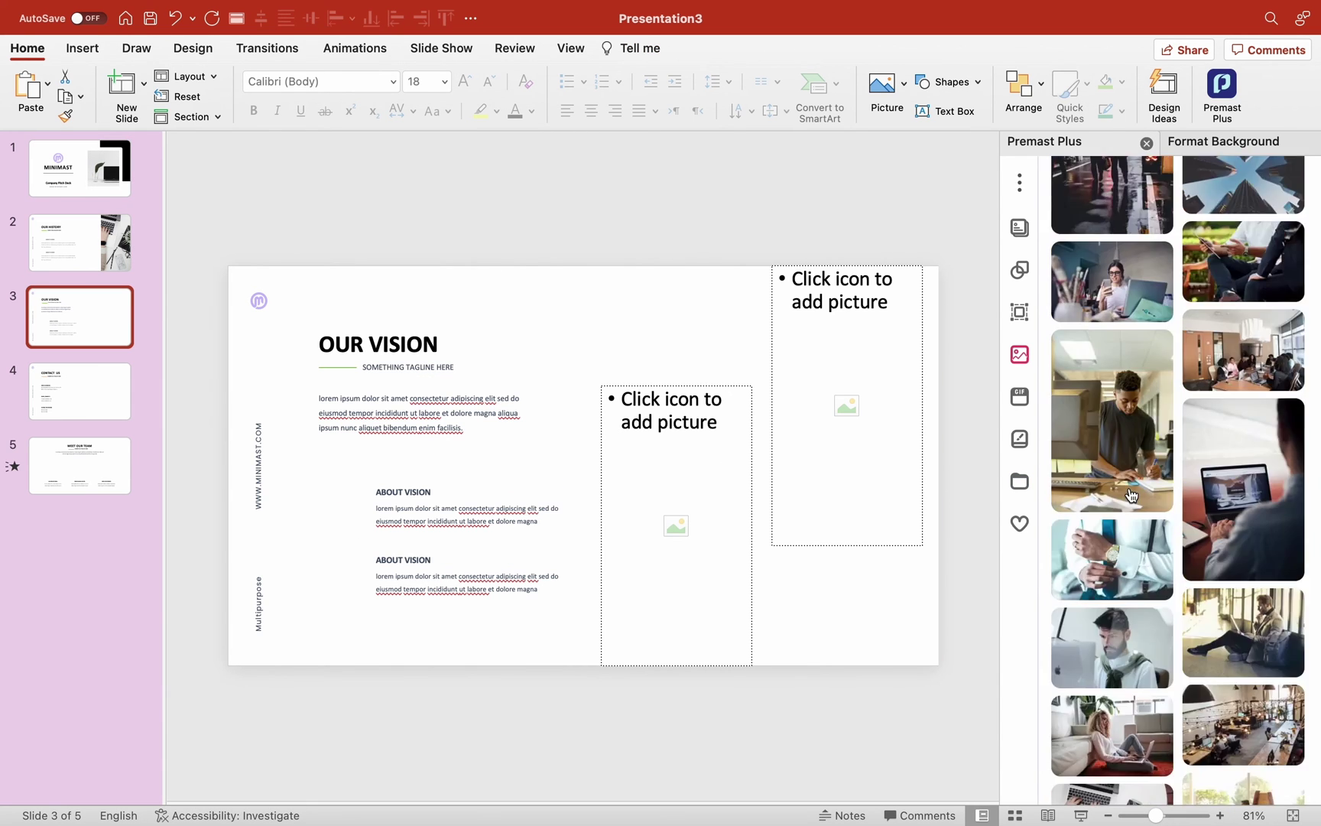
pyautogui.scroll(2, 1128, 491)
pyautogui.scroll(2, 1130, 493)
pyautogui.click(846, 466)
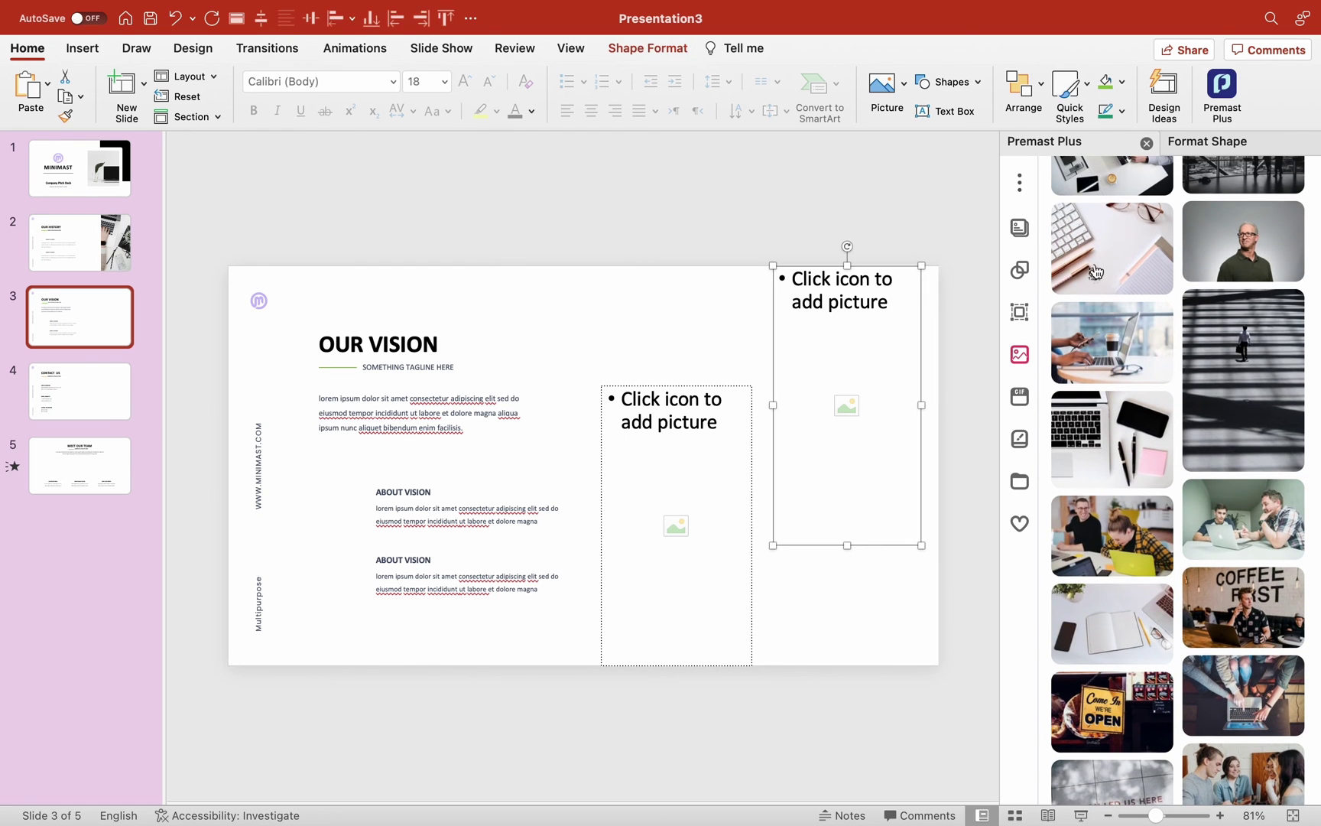
pyautogui.click(1112, 248)
pyautogui.click(752, 458)
pyautogui.scroll(5, 1104, 390)
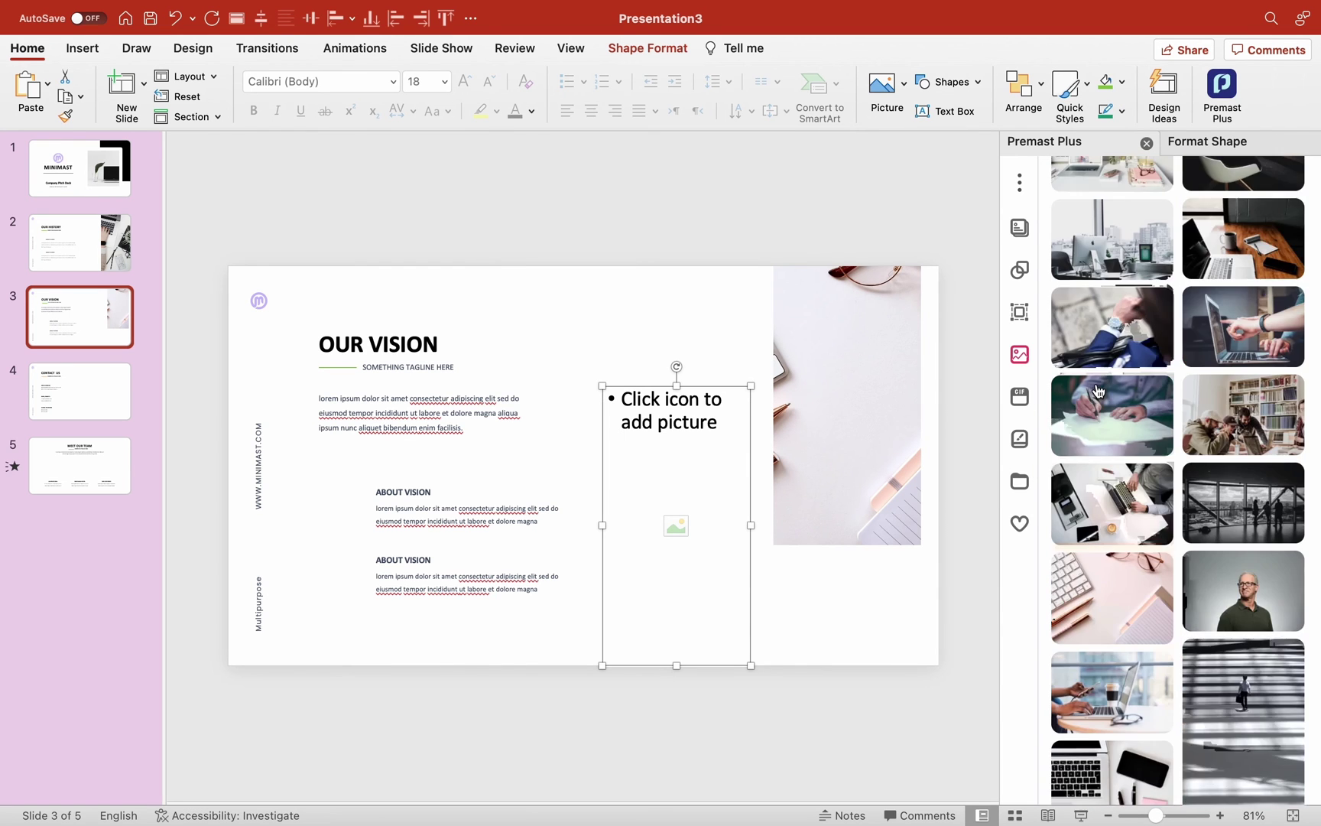
pyautogui.scroll(-7, 1105, 584)
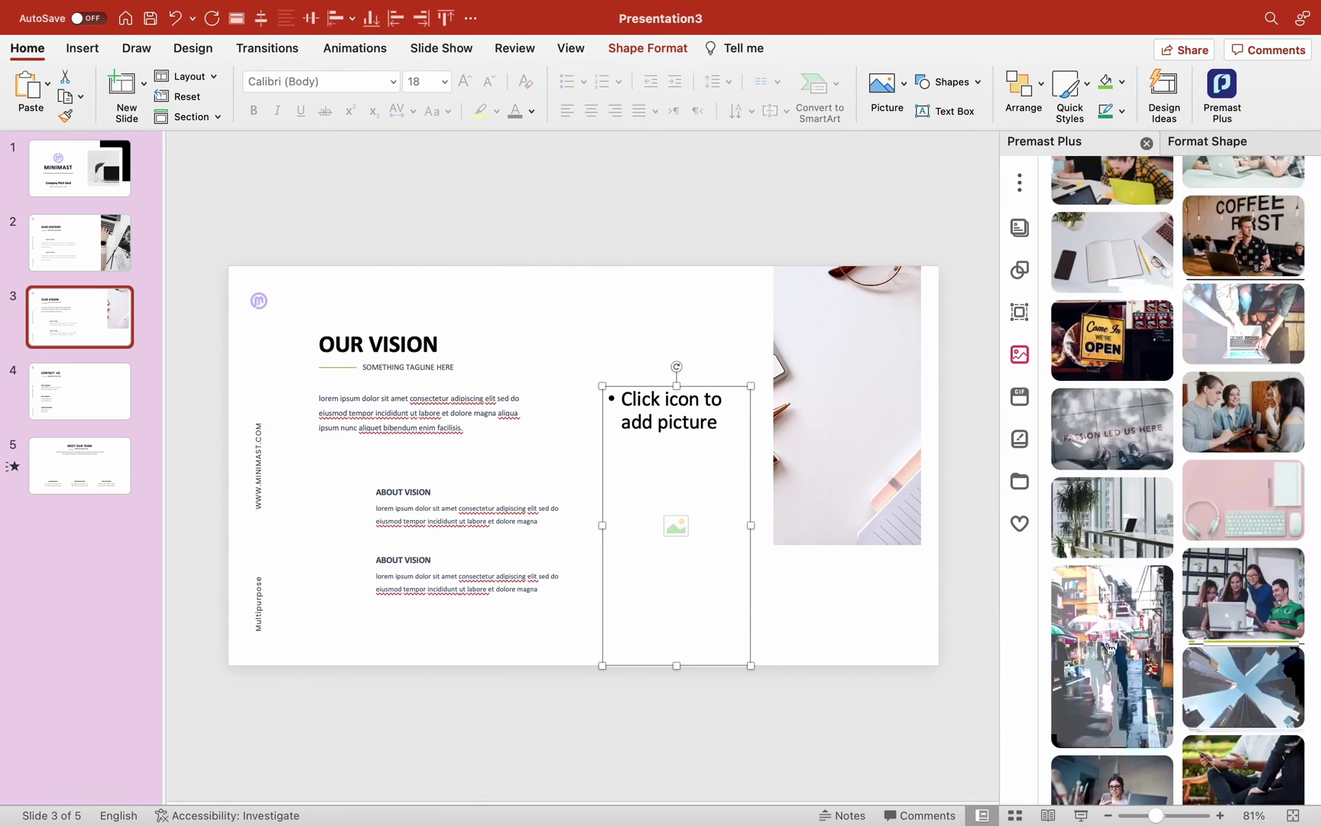
pyautogui.scroll(14, 1105, 612)
pyautogui.click(1107, 624)
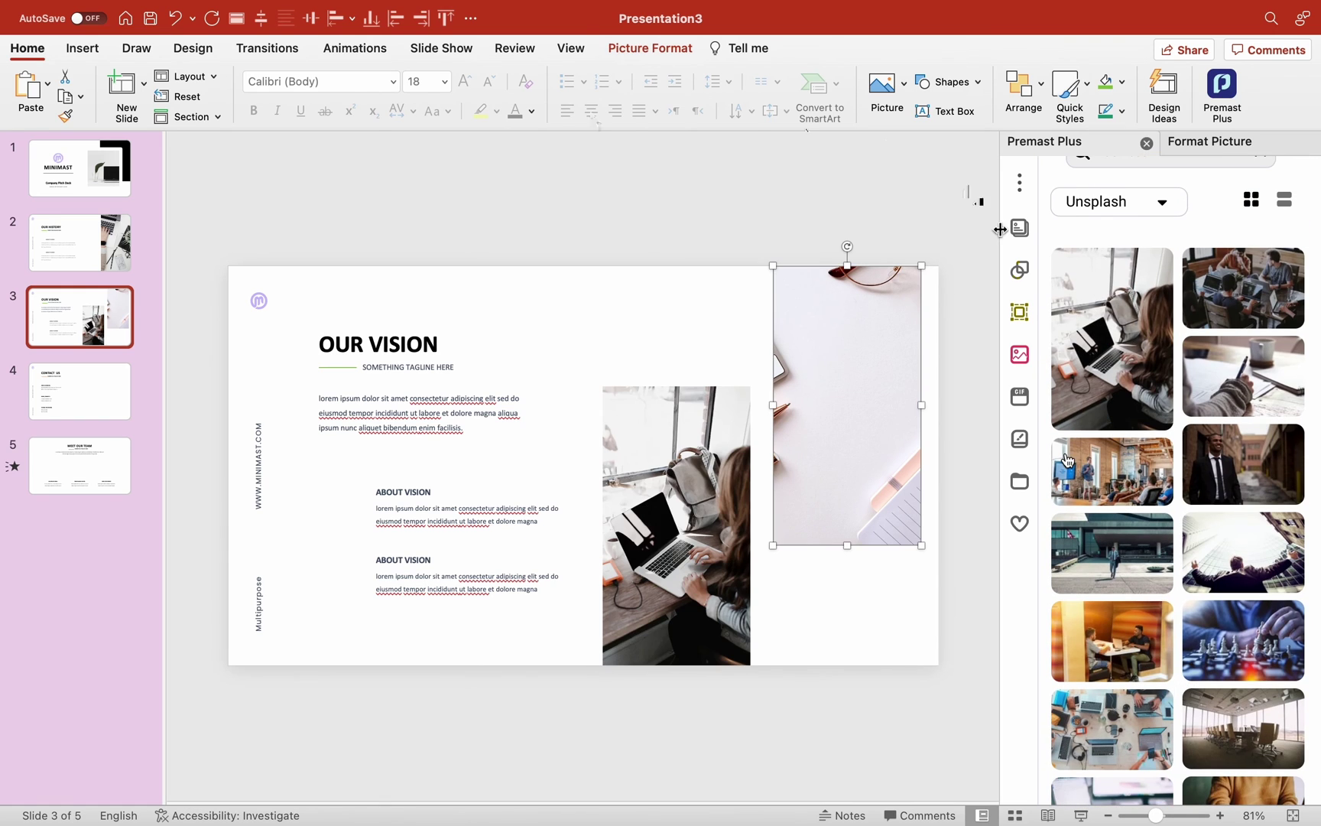
pyautogui.moveTo(884, 313); pyautogui.dragTo(802, 333)
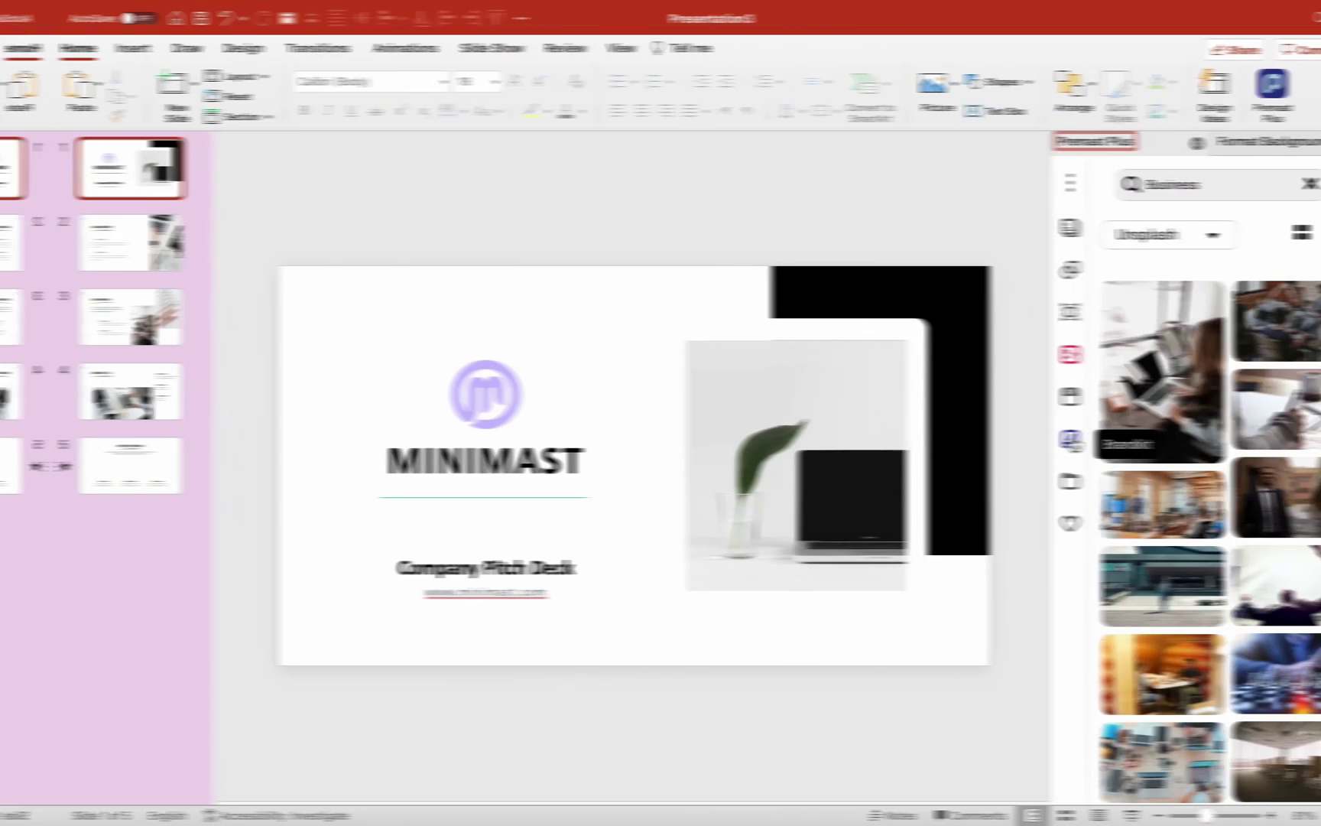
# - Show the Minimast brand kit colours, select the black corner shape, and copy peach #ffbc99
pyautogui.click(1020, 439)
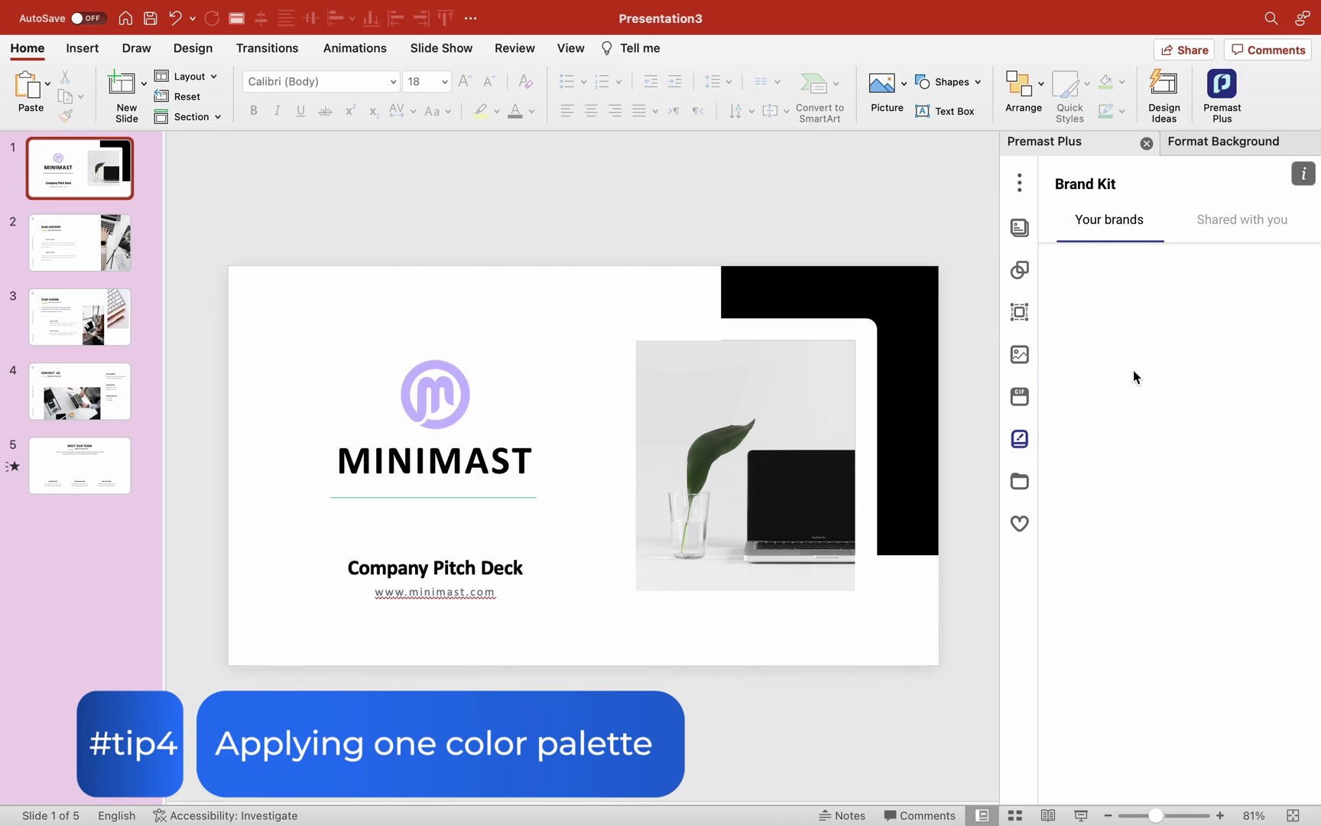
pyautogui.click(1145, 419)
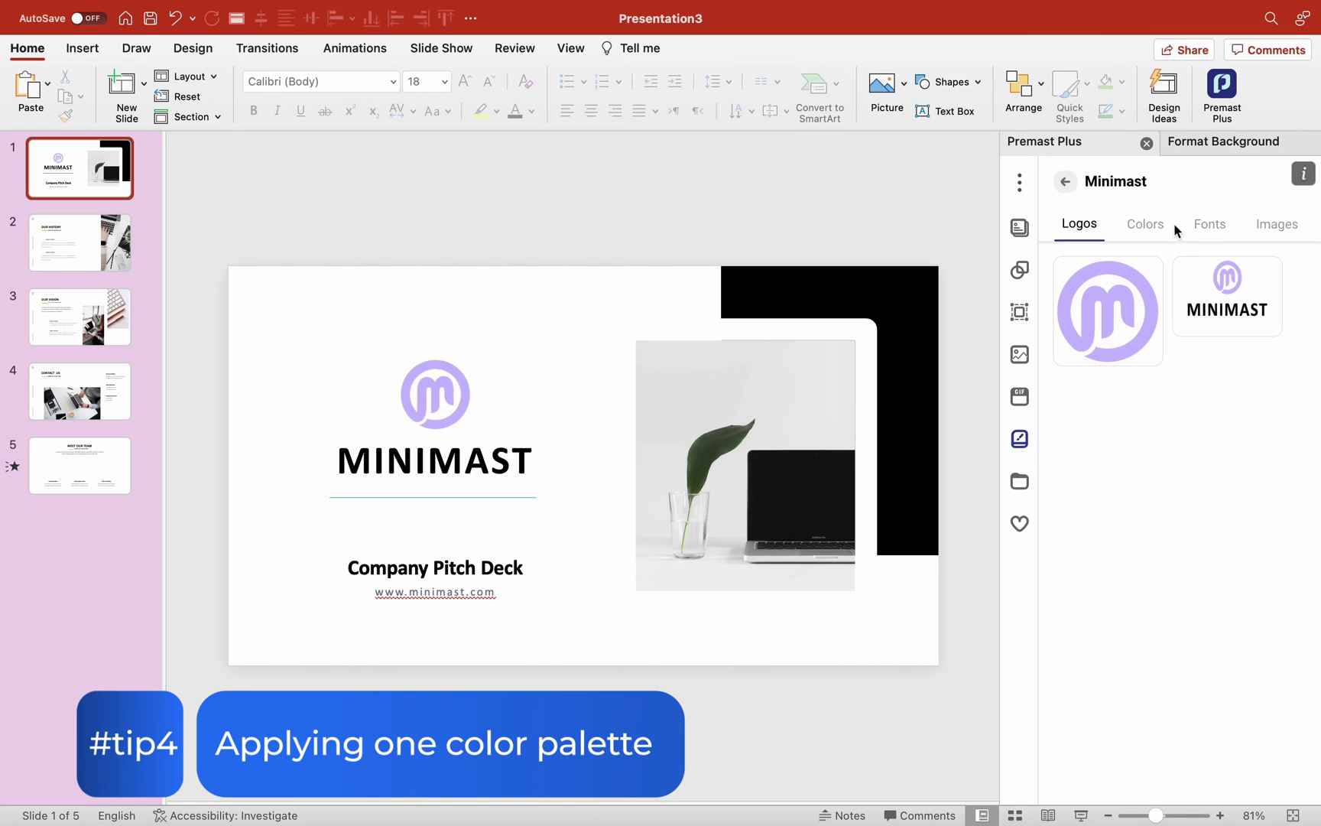
pyautogui.click(1153, 227)
pyautogui.click(928, 298)
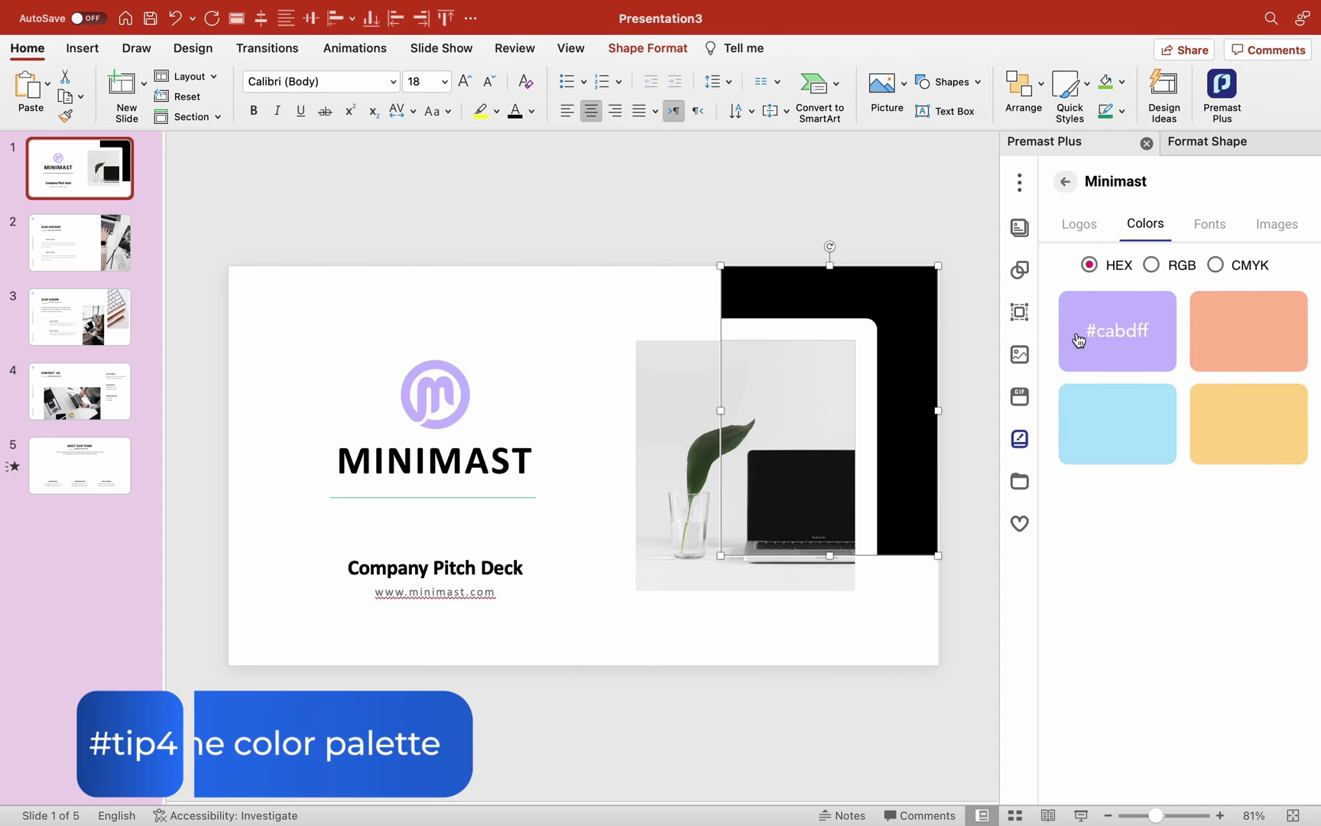
pyautogui.click(1259, 337)
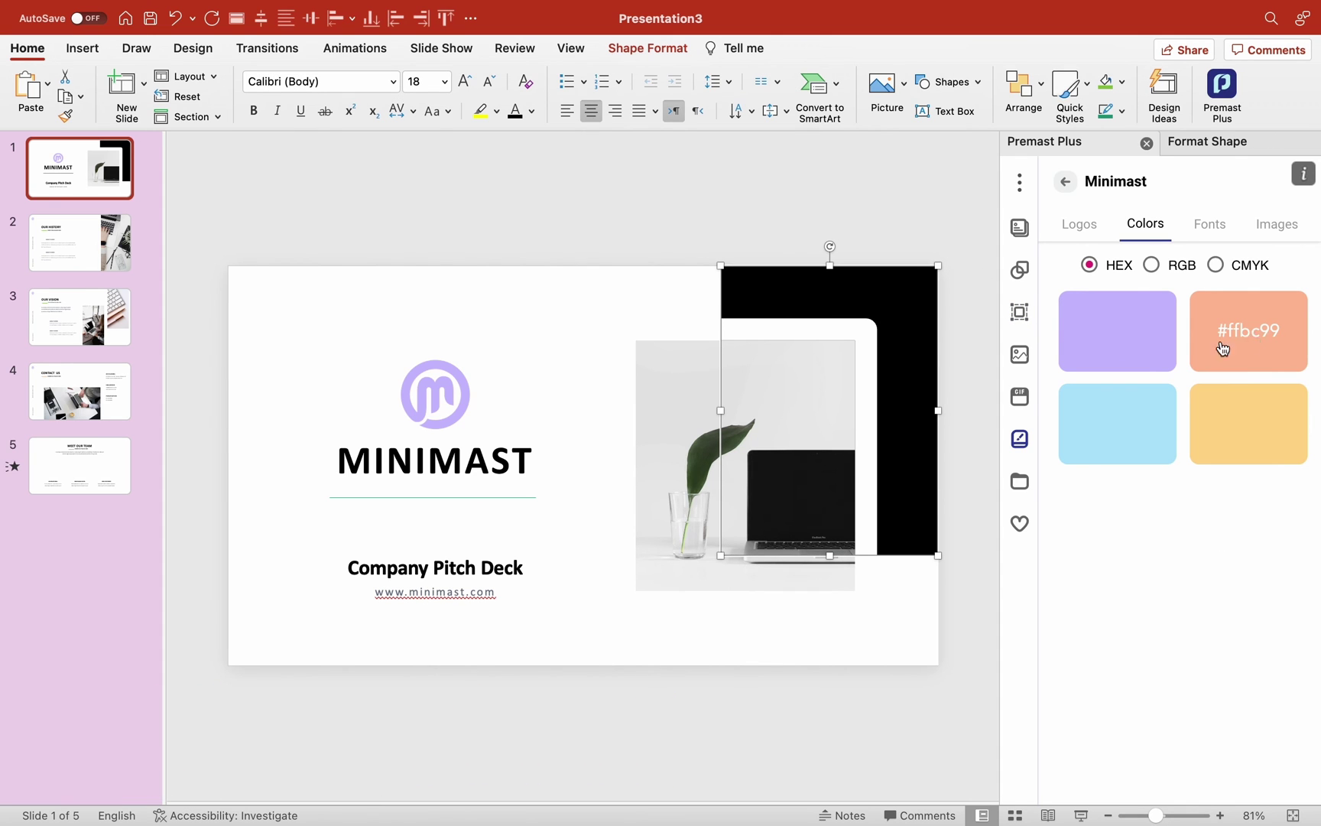
# - Fill the cover's corner shape with hex colour #ffbc99
pyautogui.click(1212, 150)
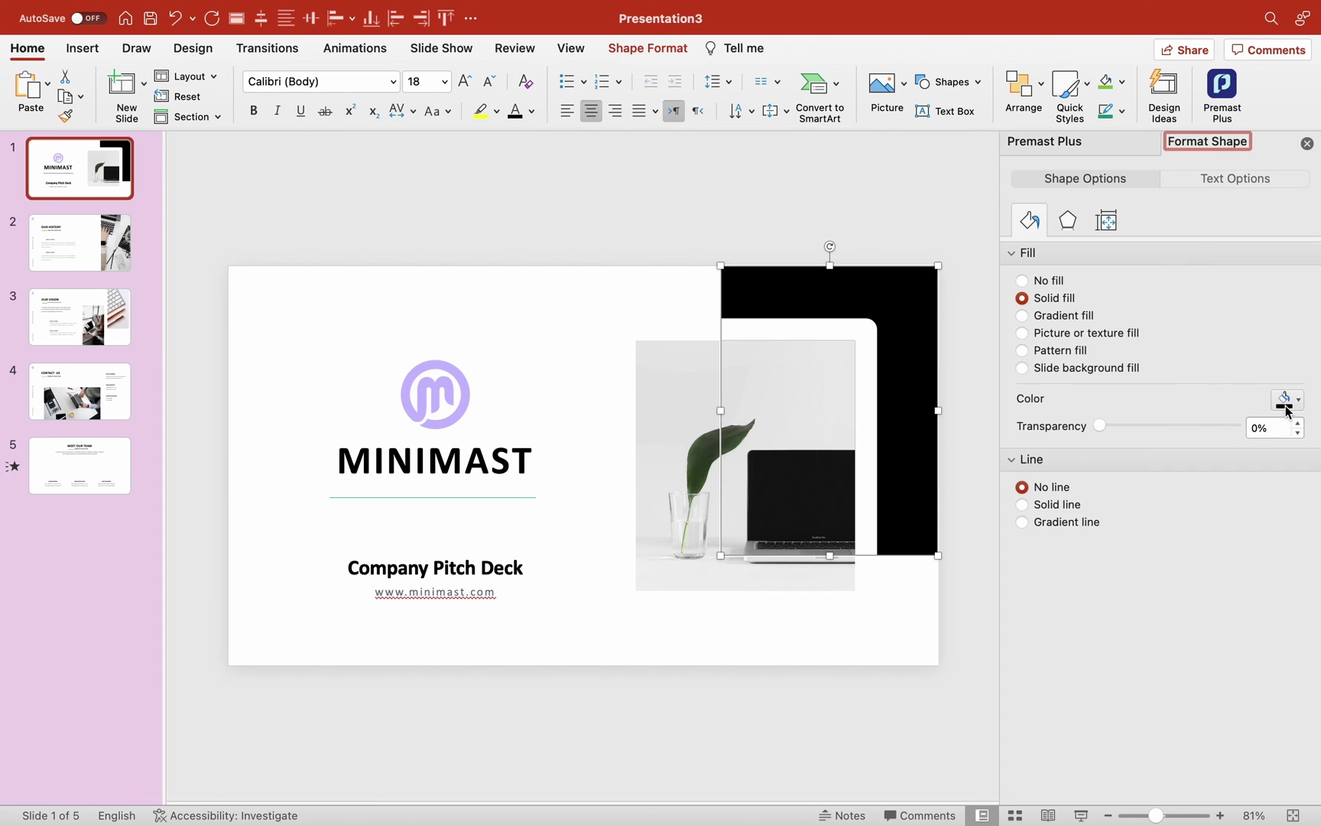
pyautogui.click(1287, 400)
pyautogui.click(1216, 658)
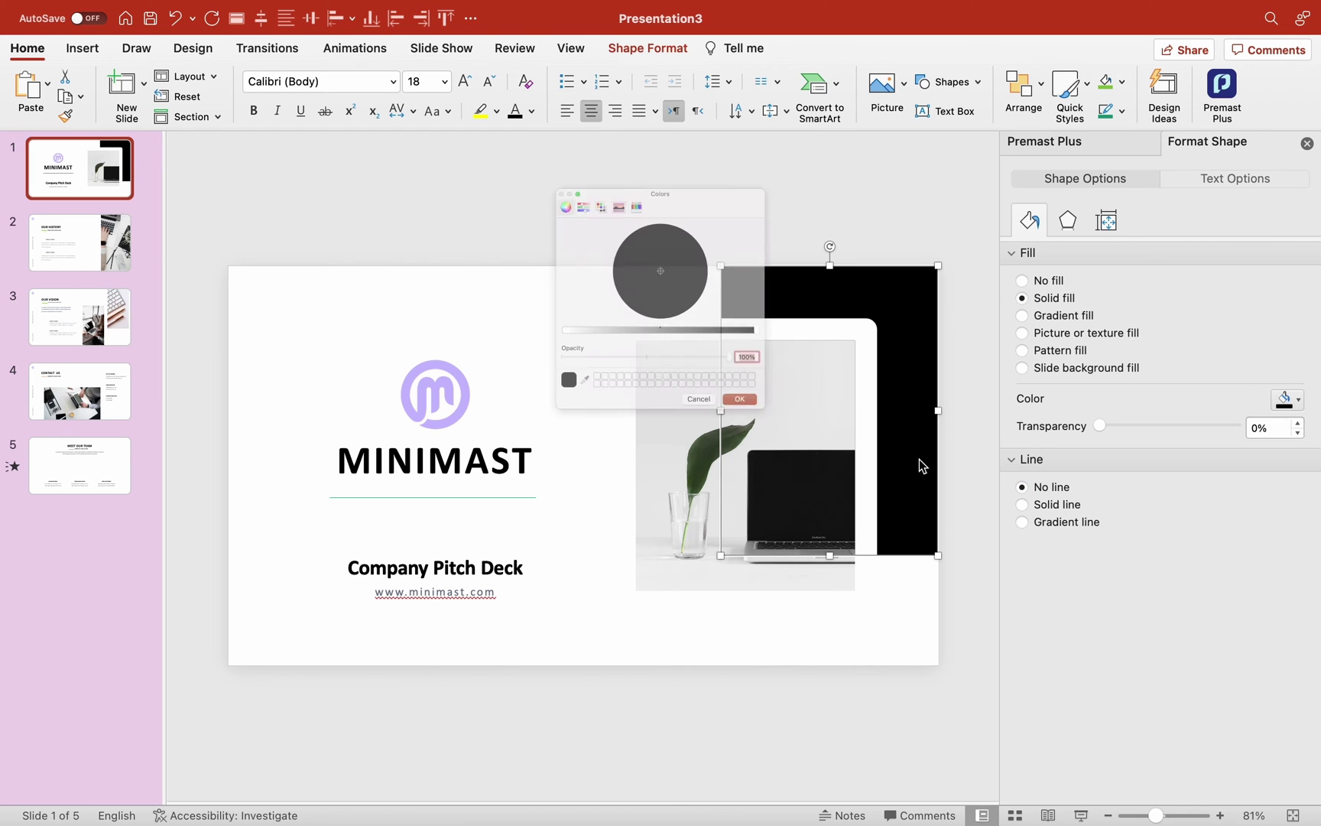
pyautogui.click(533, 146)
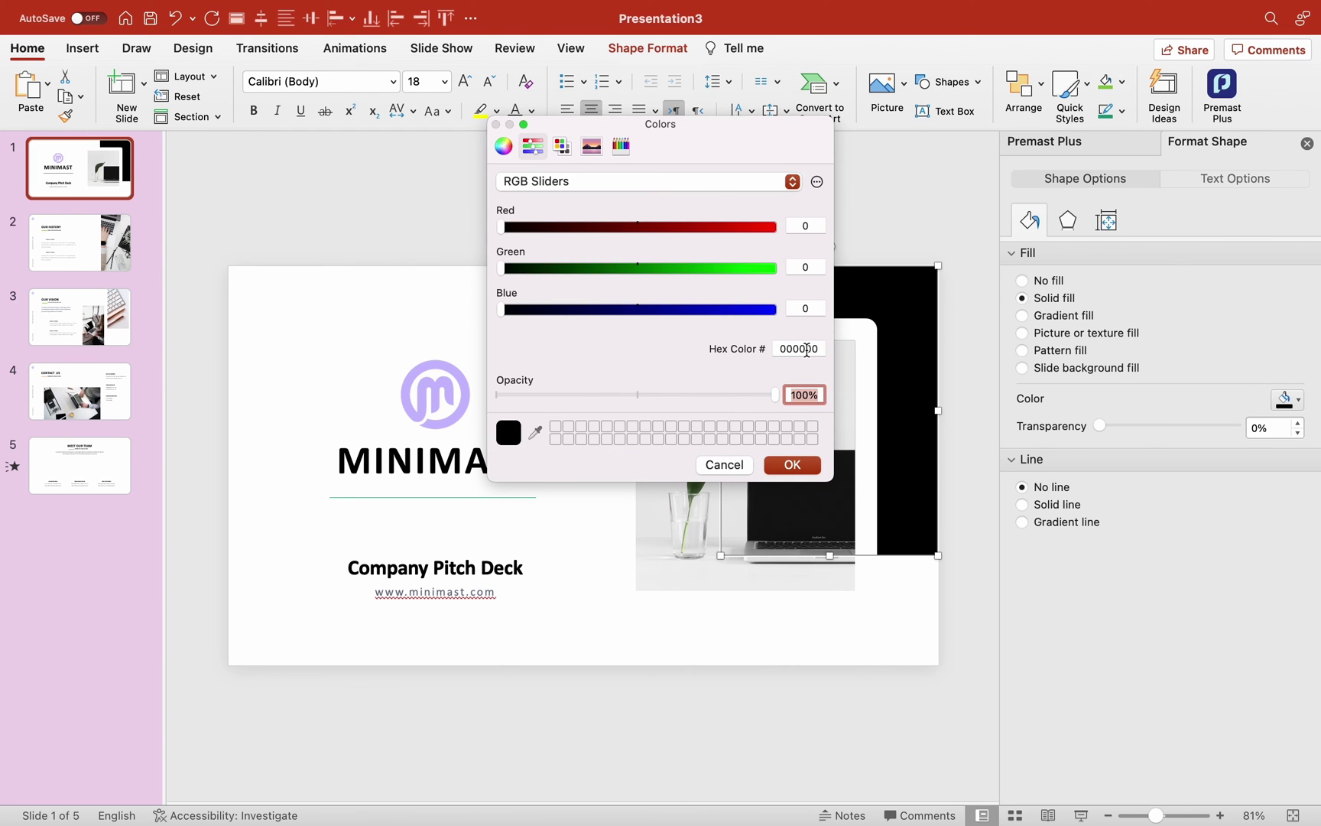
pyautogui.click(805, 349)
pyautogui.press('super+v')
pyautogui.click(803, 468)
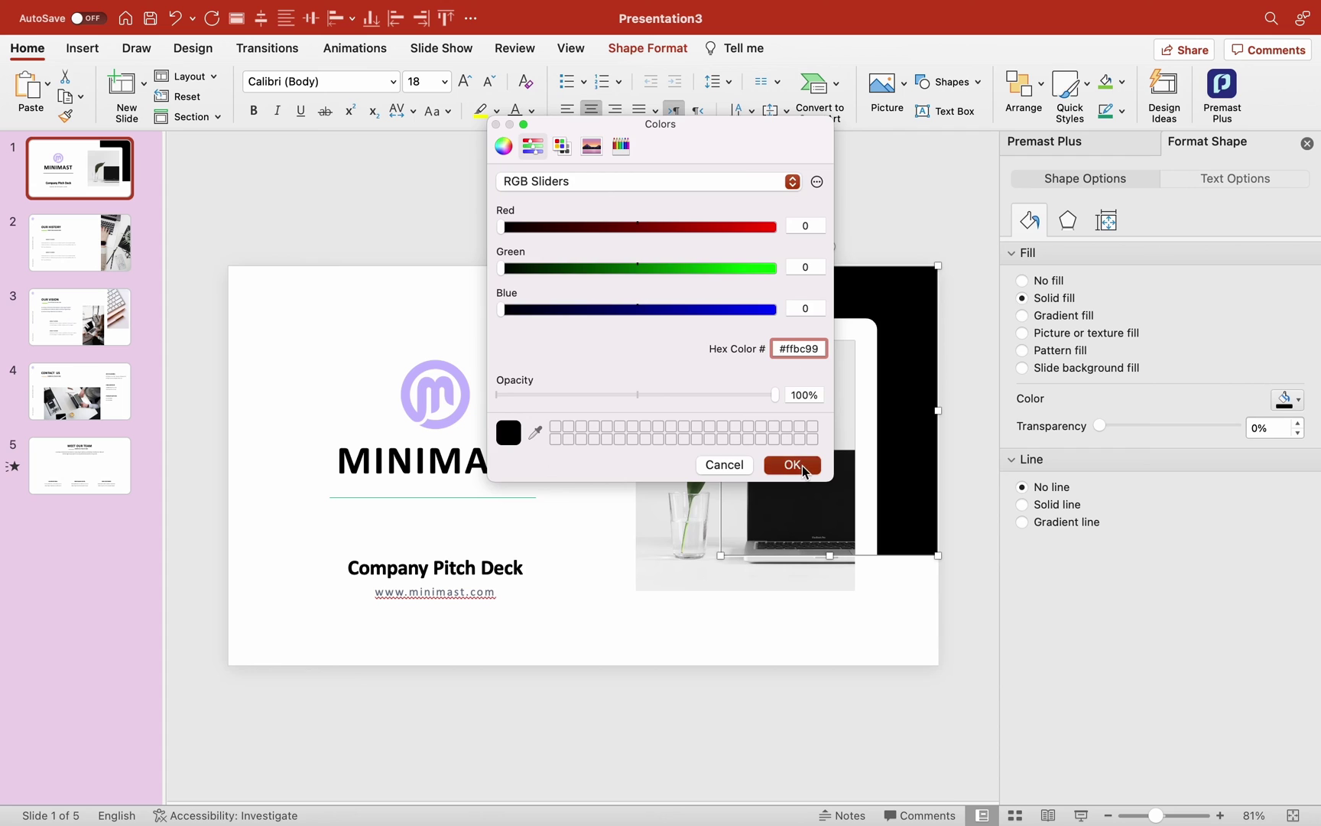
pyautogui.click(863, 211)
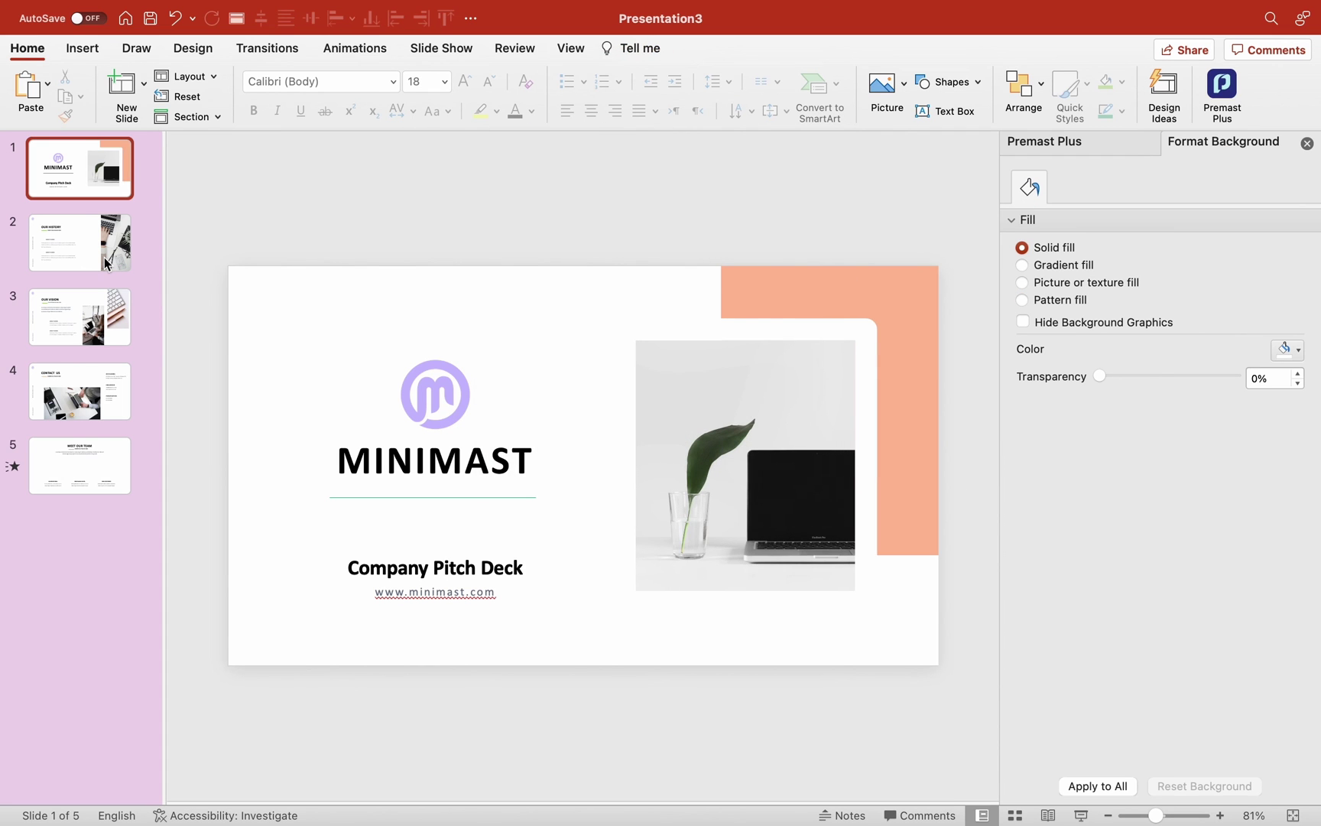
# - Set the line under MINIMAST to the same peach #ffbc99 line colour
pyautogui.click(341, 498)
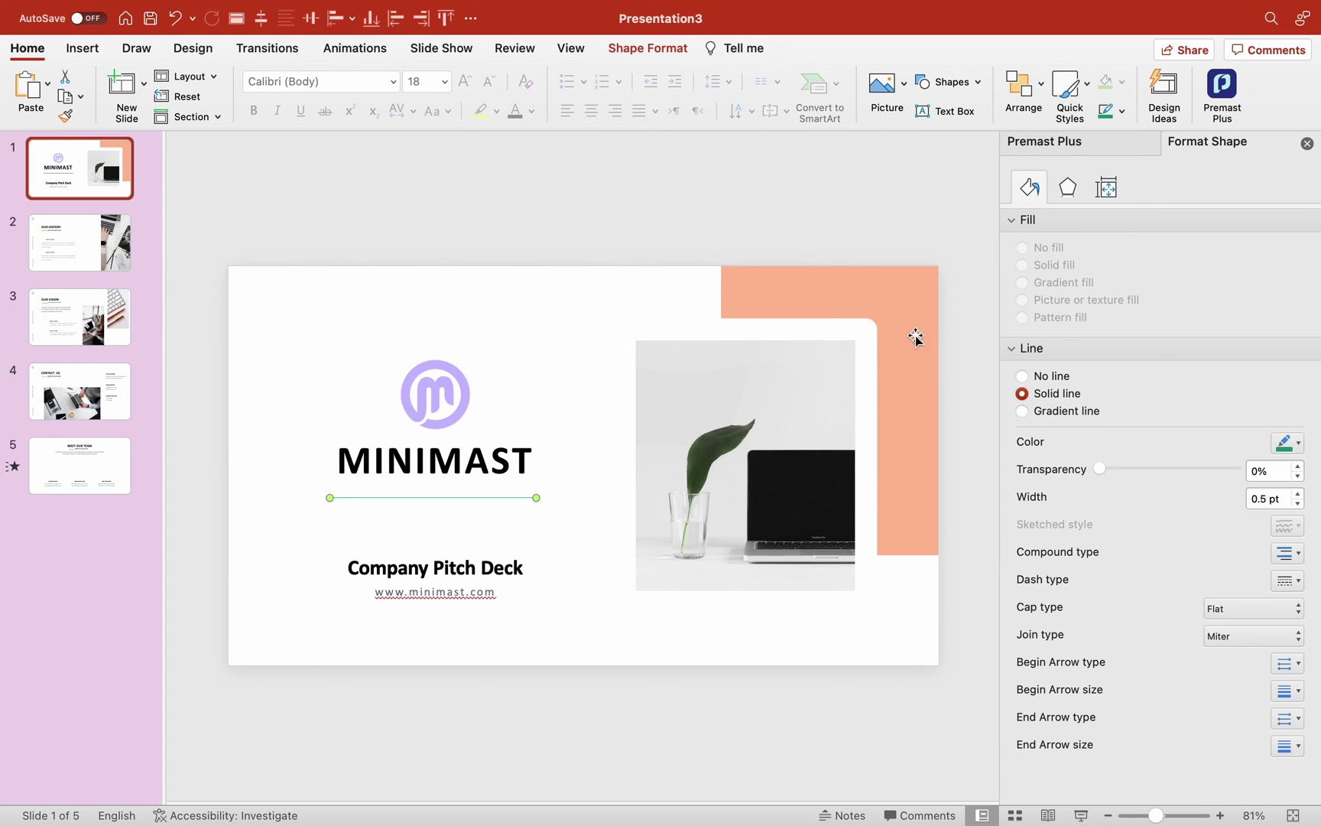
pyautogui.click(1292, 443)
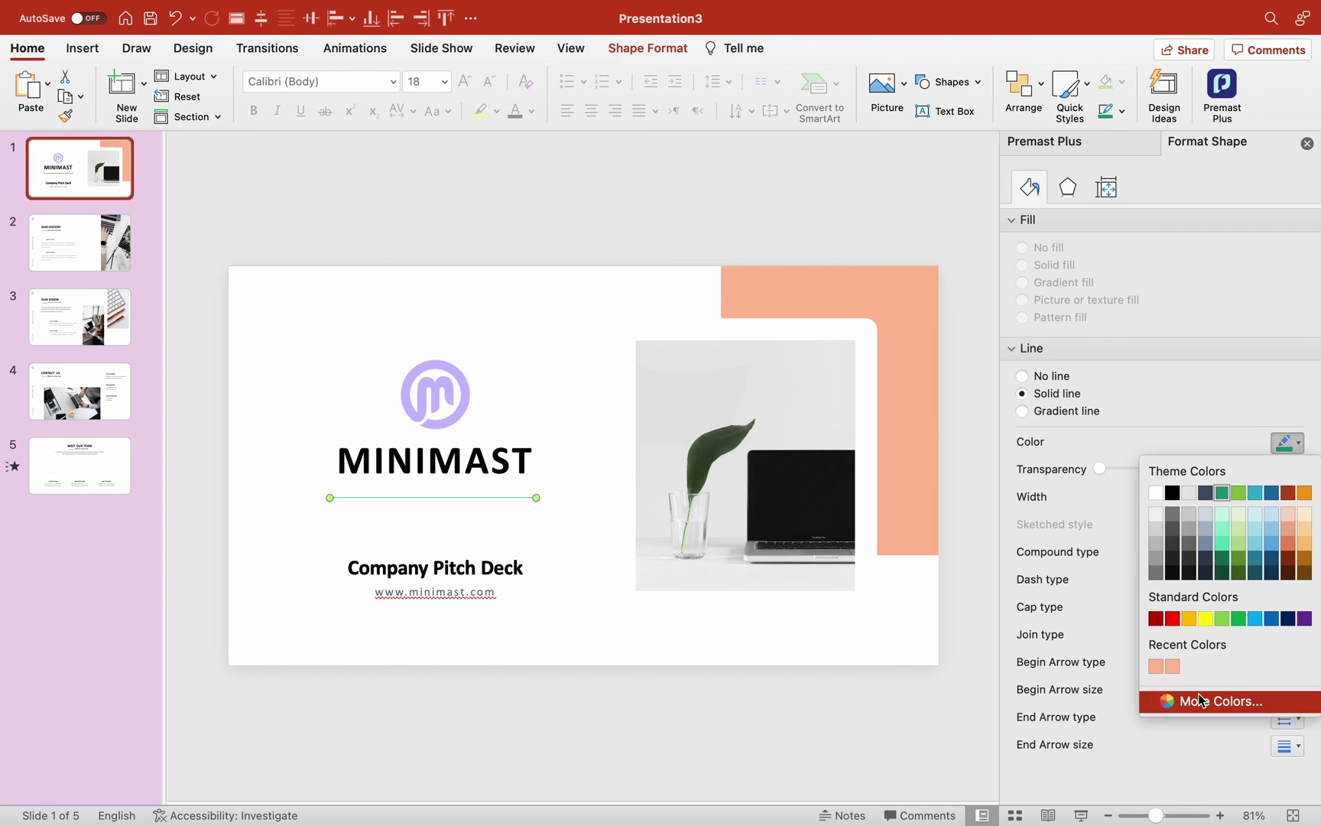
pyautogui.click(1221, 699)
pyautogui.press('super+v')
pyautogui.click(794, 464)
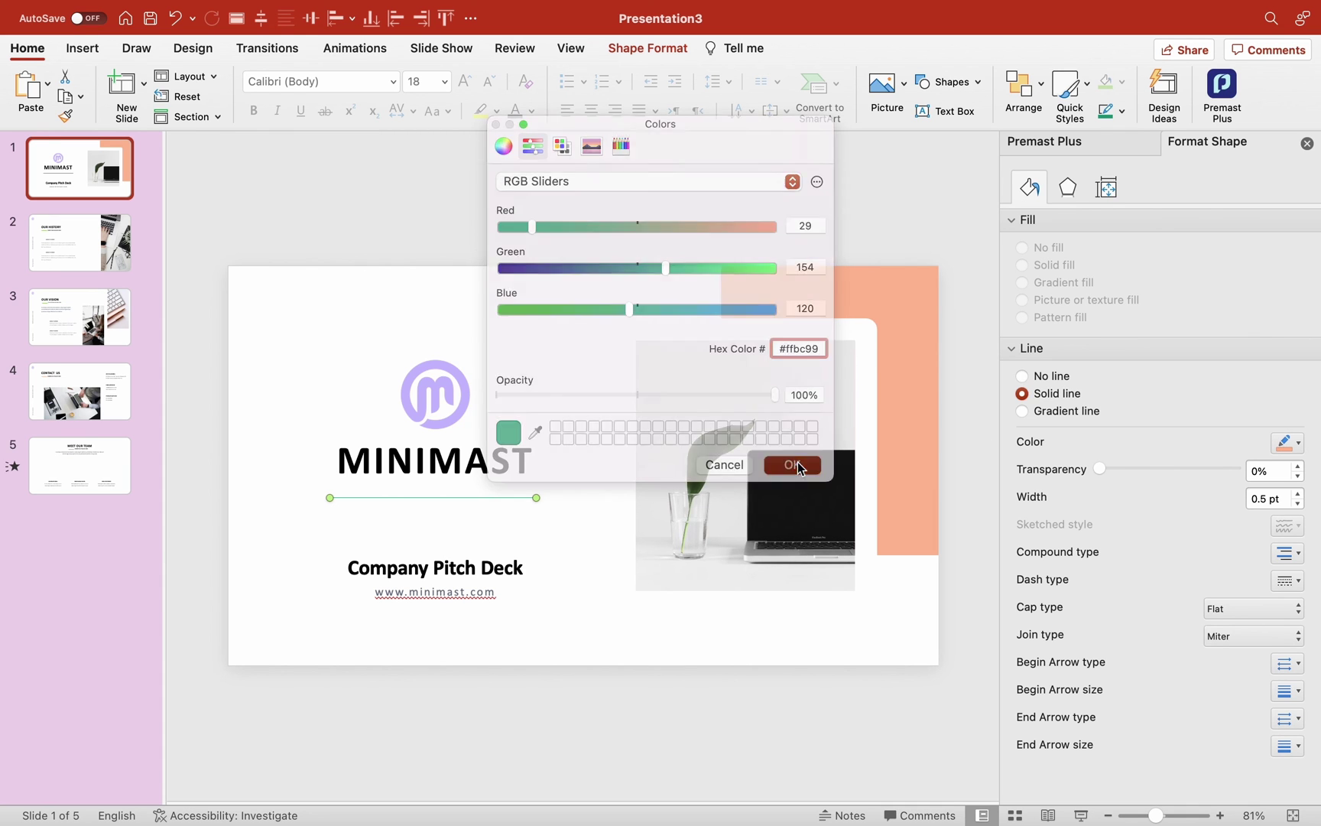
pyautogui.click(551, 224)
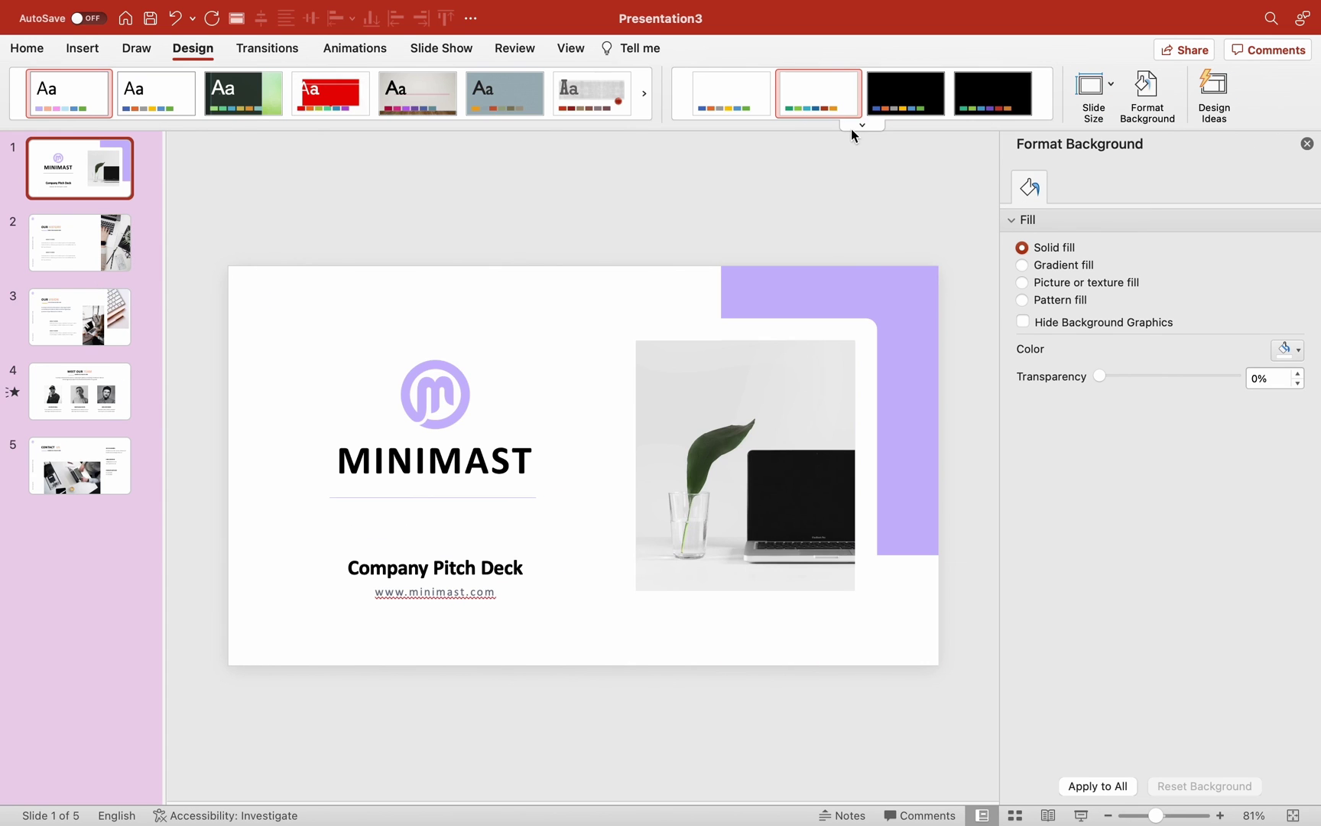
# - Apply the Red Violet colour scheme, then check slides 2 and 3
pyautogui.click(863, 125)
pyautogui.moveTo(920, 222)
pyautogui.scroll(-2, 1124, 551)
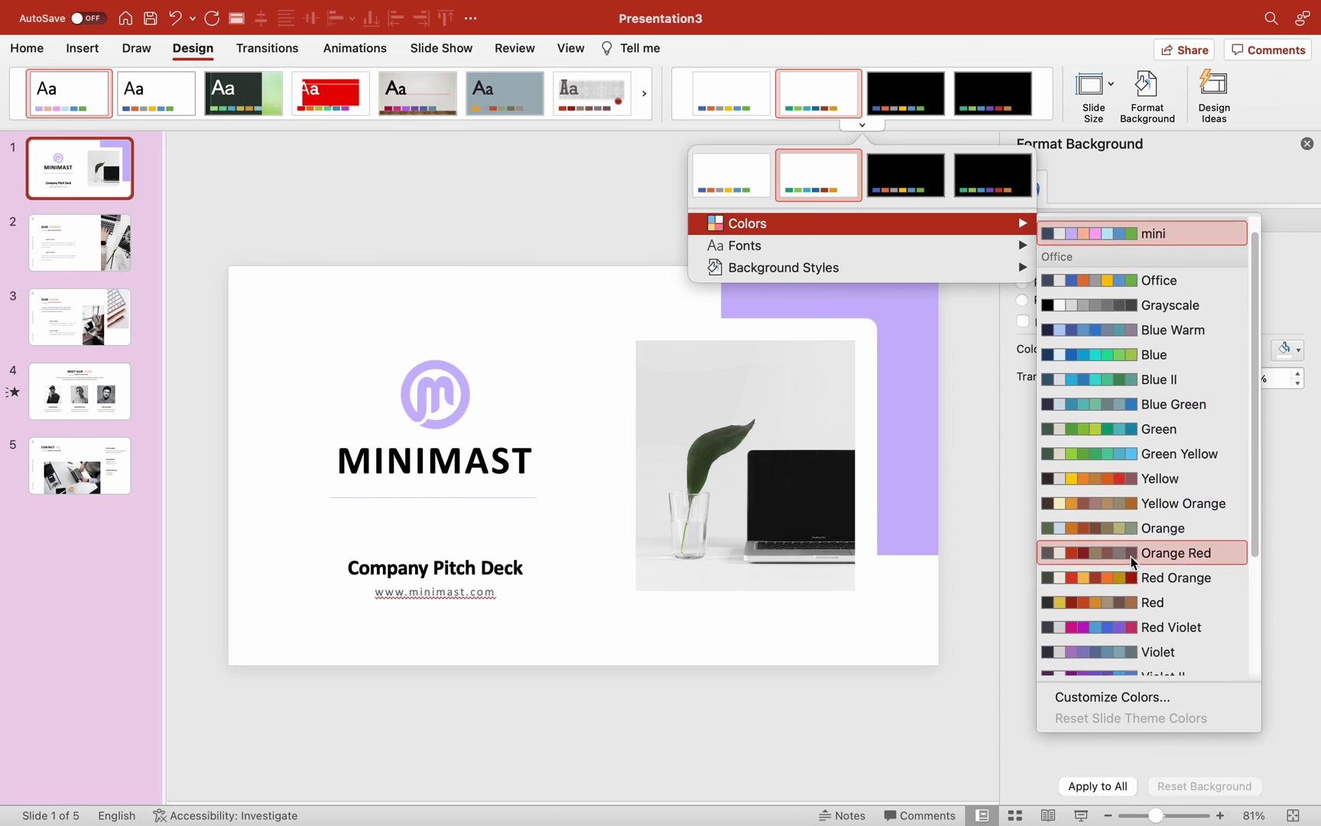
pyautogui.click(1131, 591)
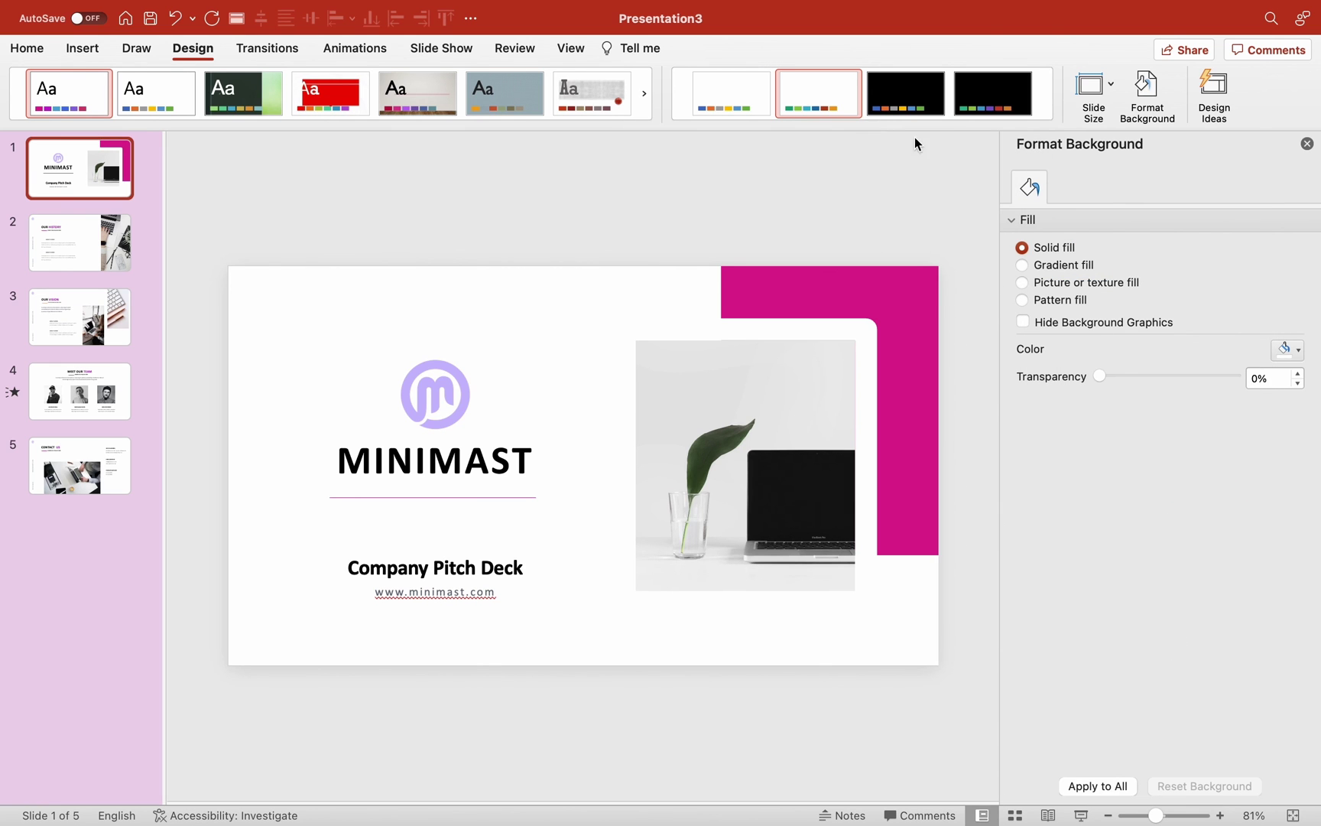
pyautogui.click(101, 250)
pyautogui.press('Down')
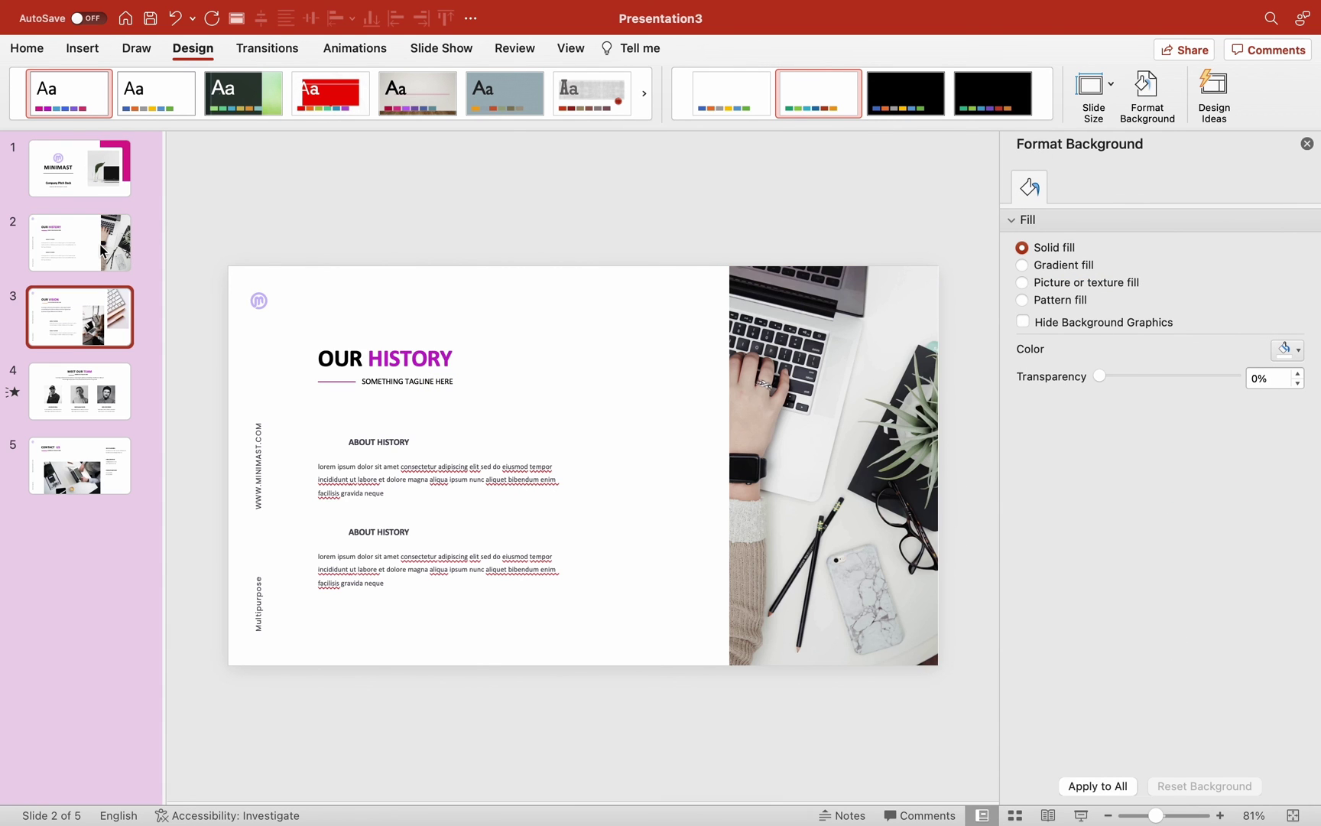